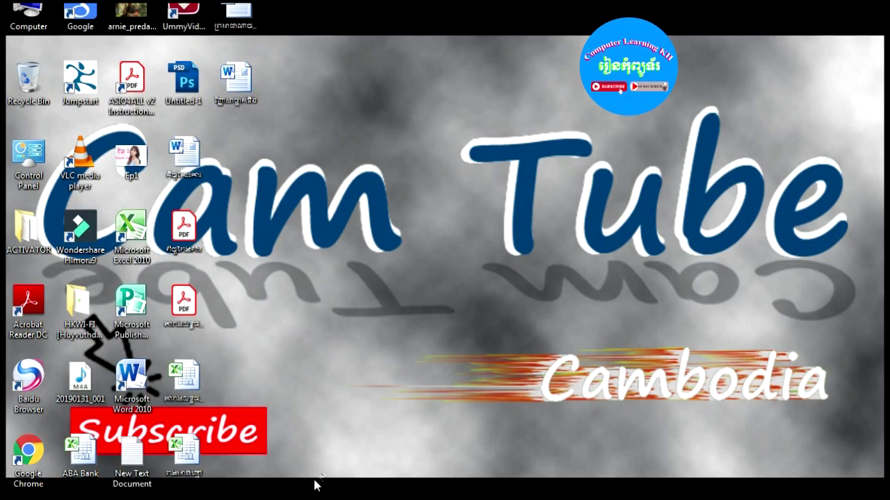
Refresh the desktop repeatedly from its right-click menu.
{"action": "right_click", "coordinate": [453, 244]}
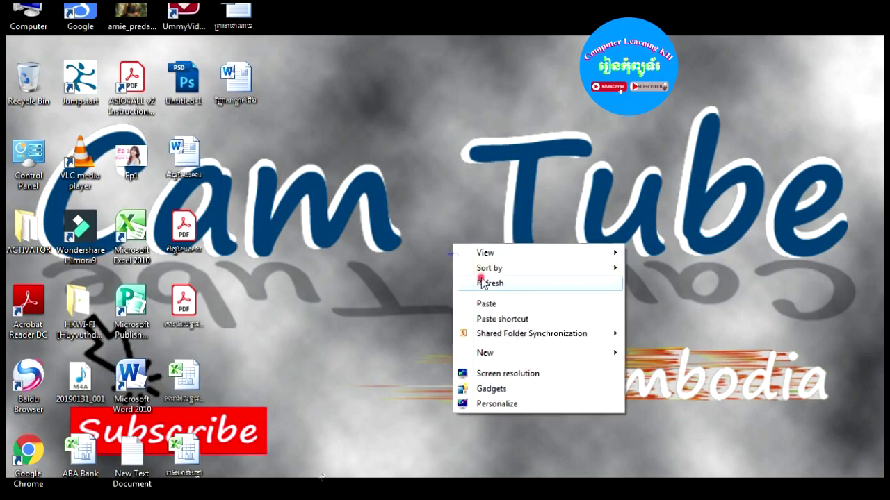
{"action": "left_click", "coordinate": [481, 281]}
{"action": "right_click", "coordinate": [452, 217]}
{"action": "left_click", "coordinate": [482, 247]}
{"action": "right_click", "coordinate": [458, 211]}
{"action": "left_click", "coordinate": [481, 248]}
{"action": "right_click", "coordinate": [459, 207]}
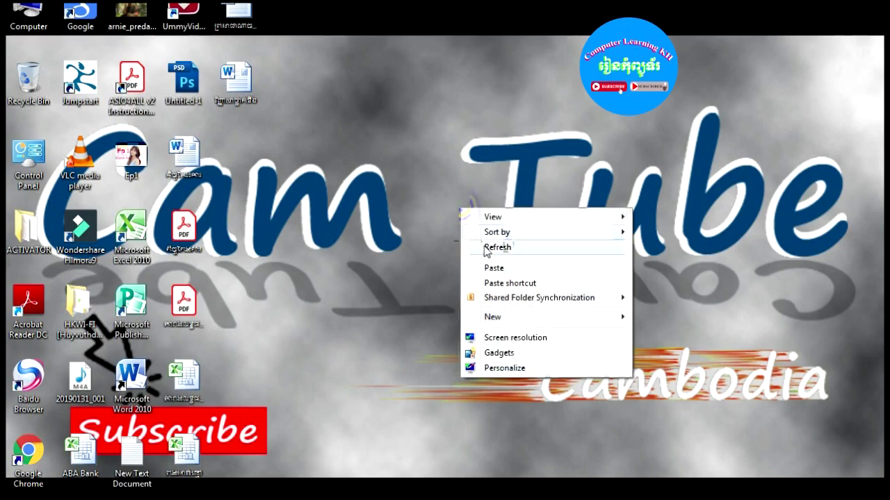
{"action": "left_click", "coordinate": [485, 249]}
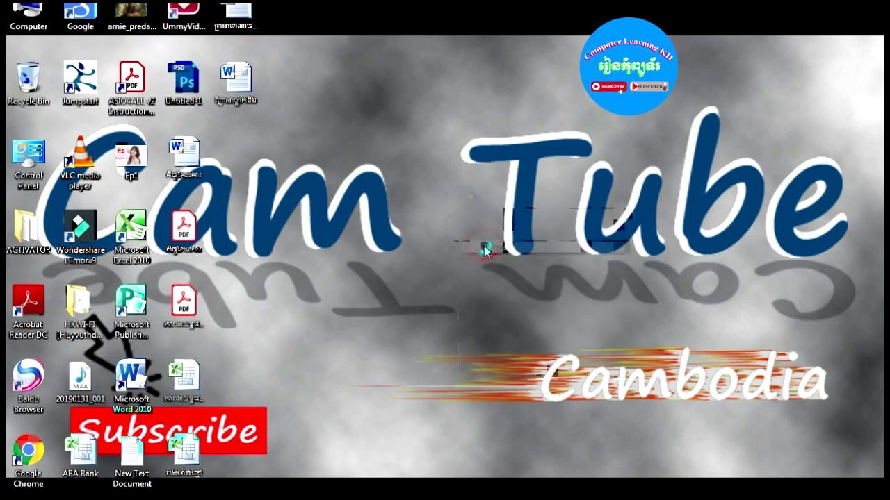
{"action": "right_click", "coordinate": [447, 200]}
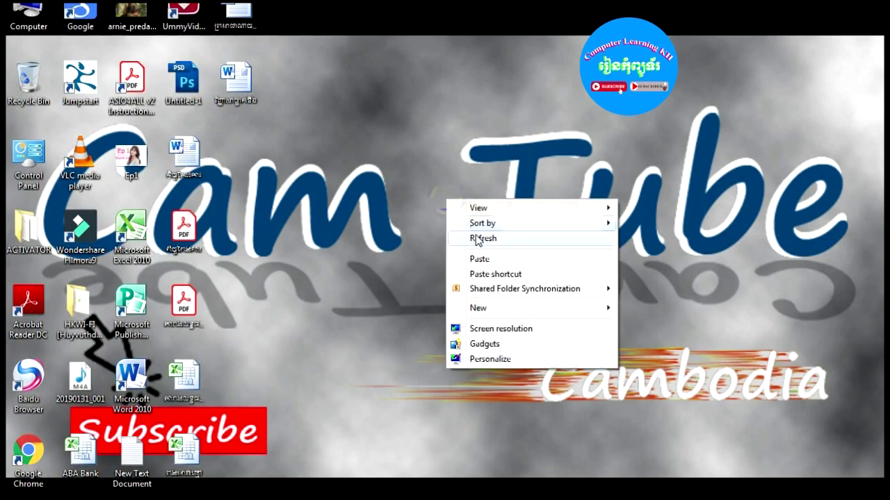
{"action": "left_click", "coordinate": [477, 239]}
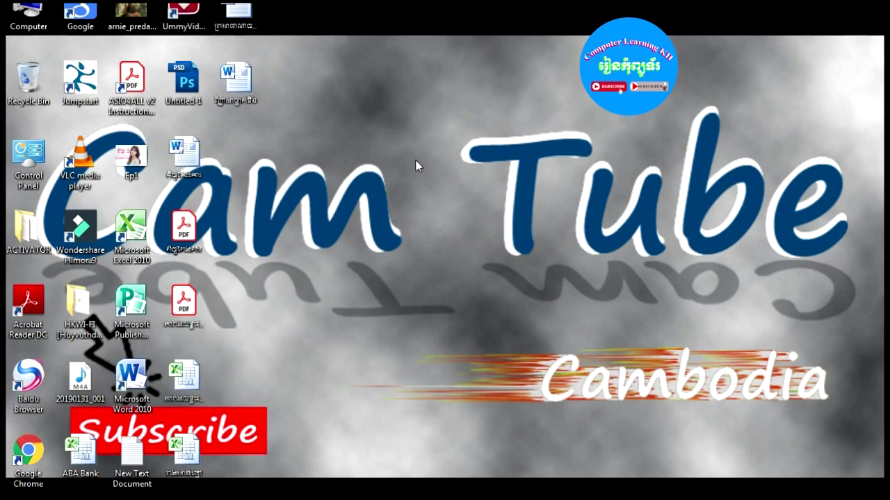
{"action": "right_click", "coordinate": [421, 137]}
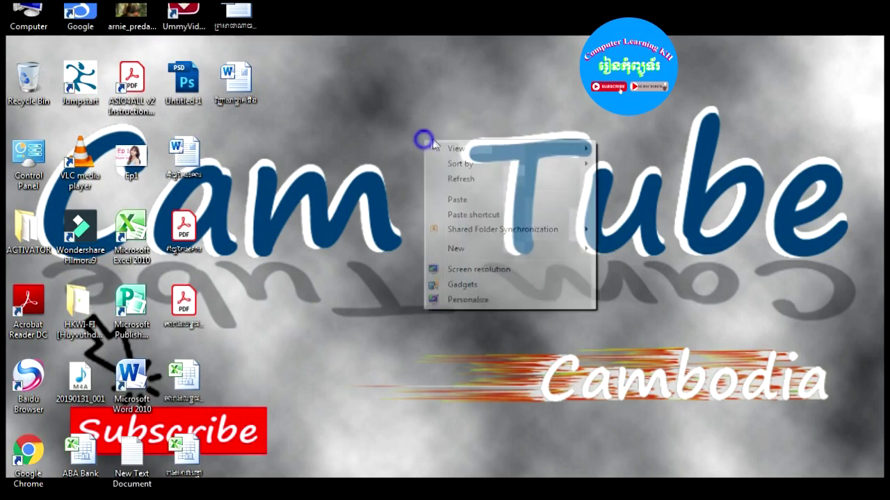
{"action": "left_click", "coordinate": [455, 177]}
{"action": "right_click", "coordinate": [452, 118]}
{"action": "left_click", "coordinate": [468, 155]}
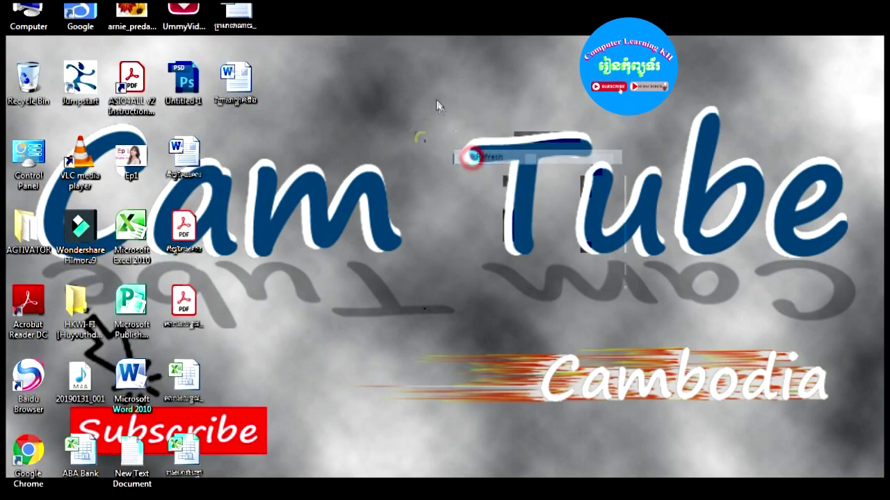
{"action": "right_click", "coordinate": [437, 102]}
{"action": "left_click", "coordinate": [461, 141]}
{"action": "right_click", "coordinate": [435, 88]}
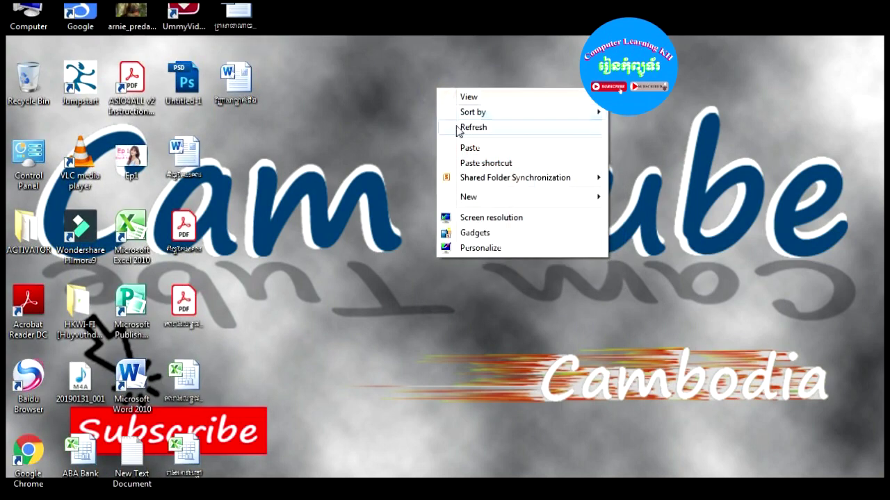
{"action": "left_click", "coordinate": [459, 126]}
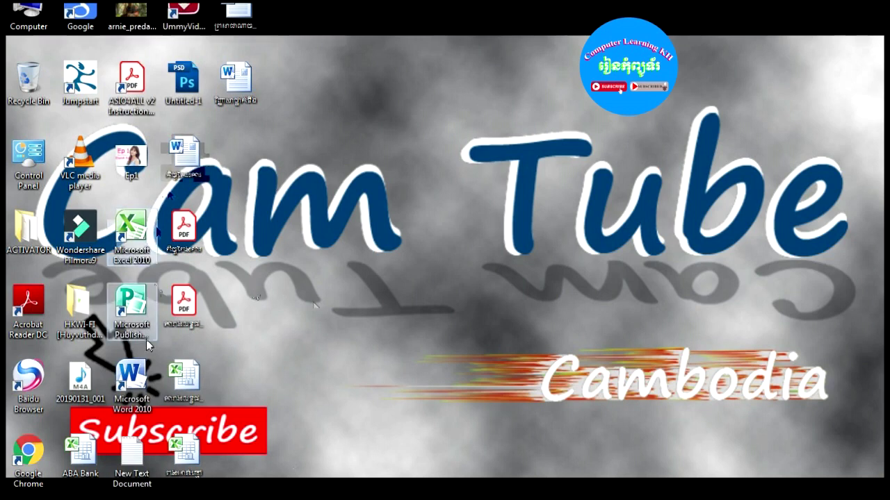
Launch Word 2010 from its desktop shortcut and dismiss the Office activation notice.
{"action": "left_click", "coordinate": [139, 393]}
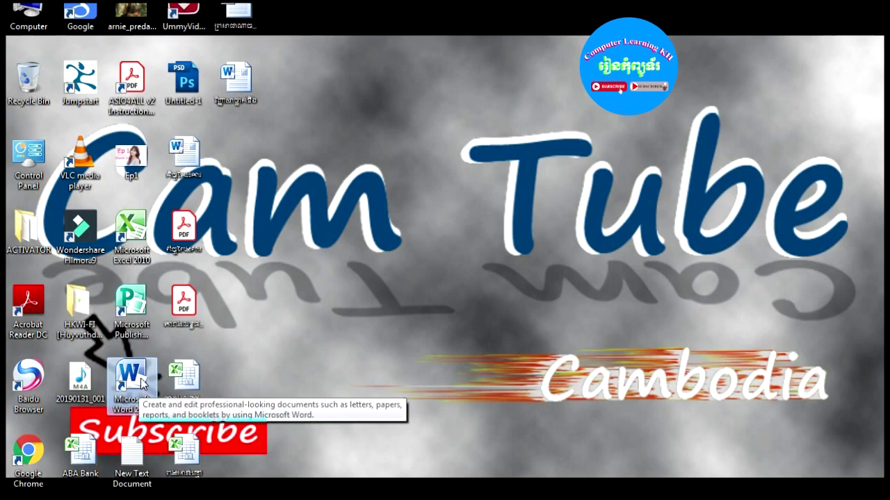
{"action": "double_click", "coordinate": [141, 383]}
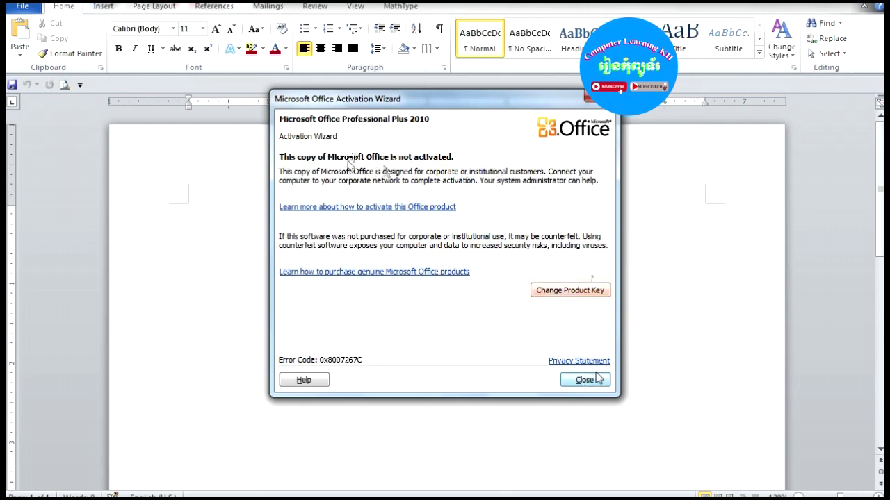
{"action": "left_click", "coordinate": [592, 379]}
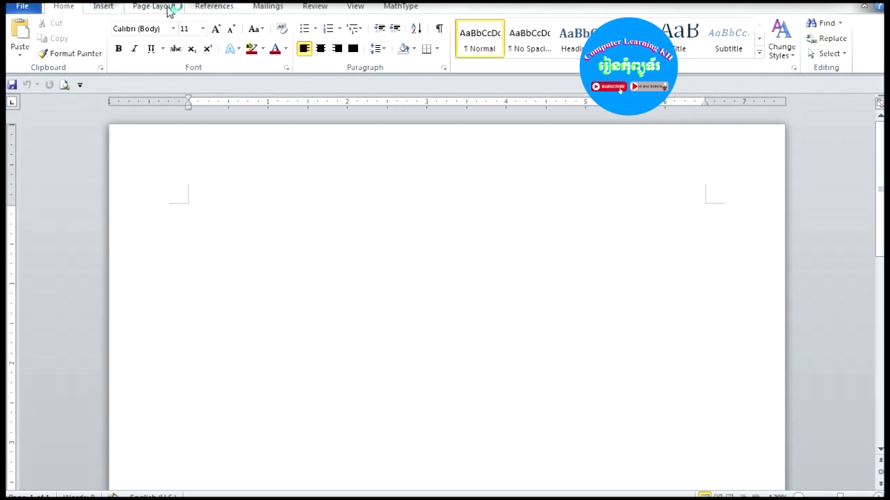
{"action": "left_click", "coordinate": [167, 7]}
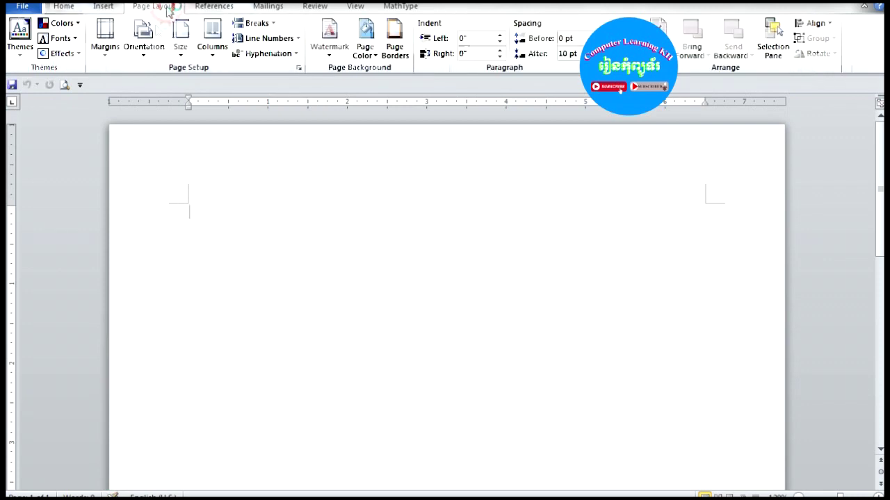
Open Custom Margins and raise the top margin to 1.5cm.
{"action": "left_click", "coordinate": [108, 57]}
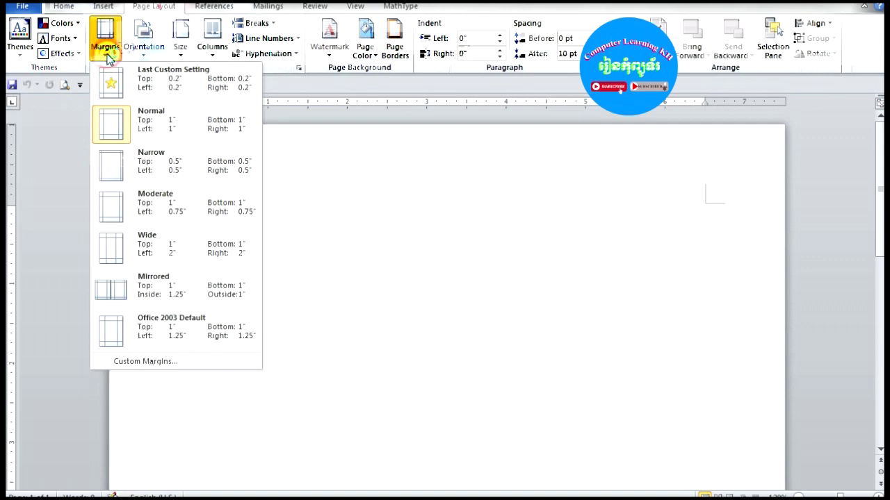
{"action": "left_click", "coordinate": [179, 363]}
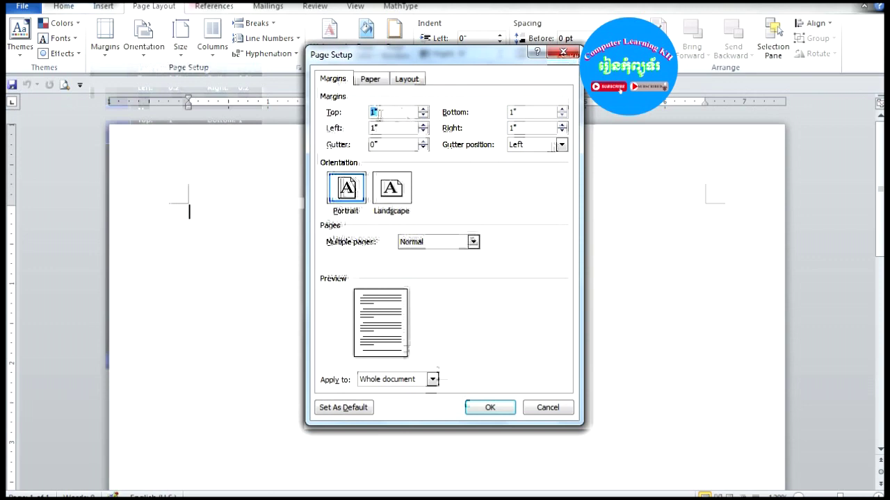
{"action": "left_click", "coordinate": [423, 109]}
{"action": "left_click", "coordinate": [422, 109]}
{"action": "left_click", "coordinate": [423, 110]}
{"action": "left_click", "coordinate": [422, 109]}
{"action": "left_click", "coordinate": [423, 109]}
{"action": "left_click", "coordinate": [401, 111]}
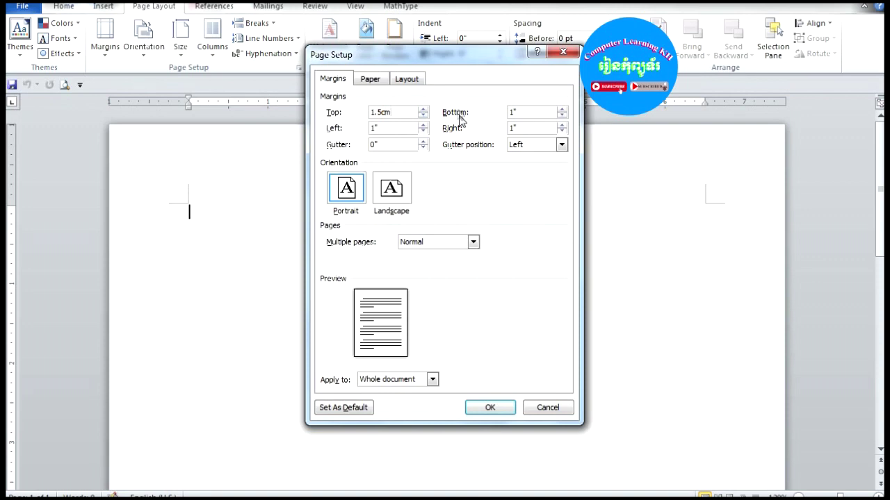
Copy the 1.5cm top margin value into the left and bottom margins.
{"action": "left_click_drag", "start_coordinate": [401, 113], "coordinate": [370, 116]}
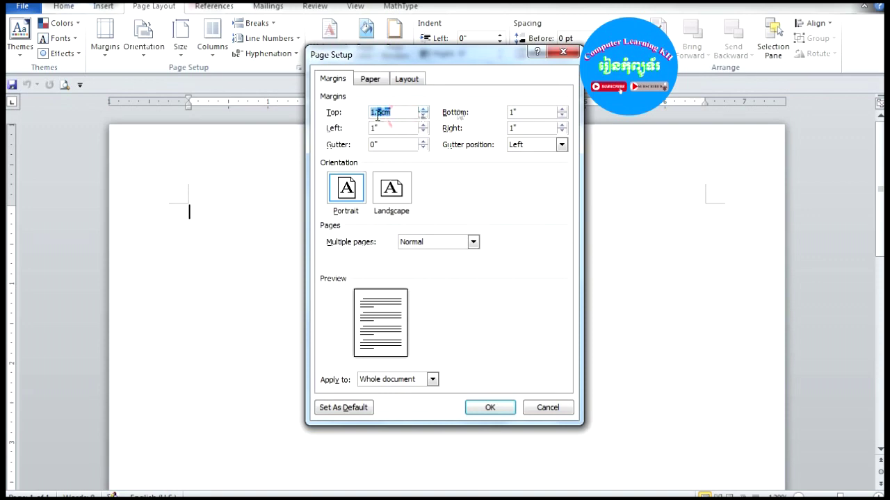
{"action": "right_click", "coordinate": [376, 116]}
{"action": "left_click", "coordinate": [404, 139]}
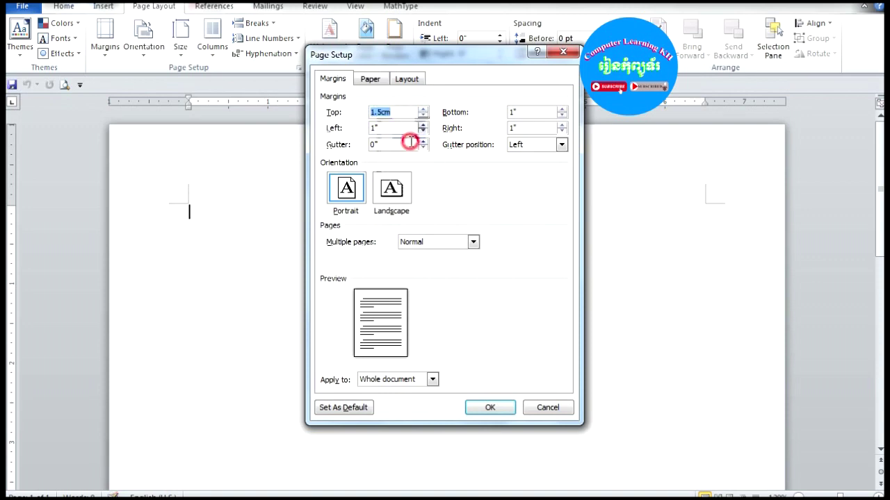
{"action": "left_click_drag", "start_coordinate": [384, 128], "coordinate": [372, 129]}
{"action": "right_click", "coordinate": [376, 129]}
{"action": "left_click", "coordinate": [409, 171]}
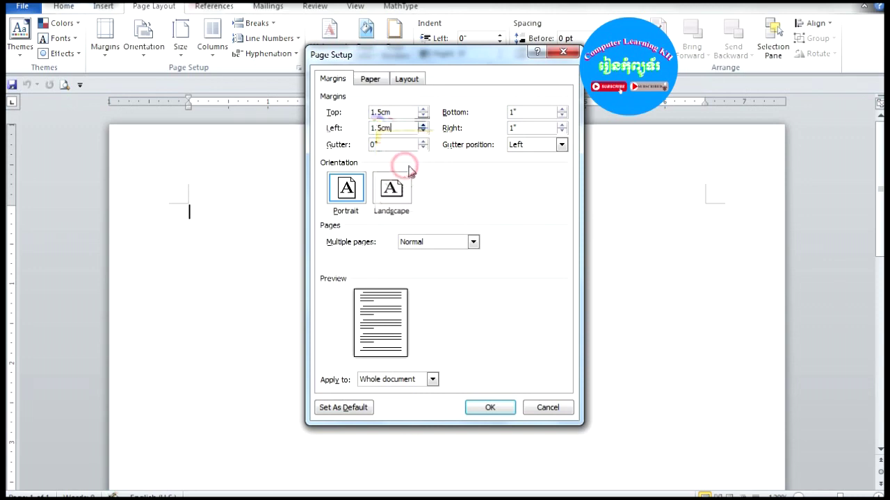
{"action": "left_click_drag", "start_coordinate": [527, 112], "coordinate": [512, 111]}
{"action": "right_click", "coordinate": [511, 110]}
{"action": "left_click", "coordinate": [536, 148]}
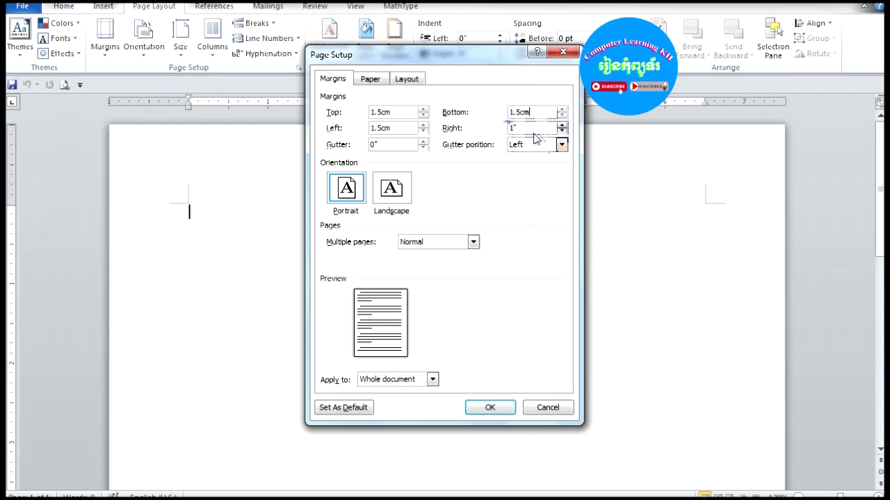
Paste 1.5cm into the right margin, re-pasting it after an accidental decrease.
{"action": "left_click", "coordinate": [525, 127]}
{"action": "left_click", "coordinate": [522, 128]}
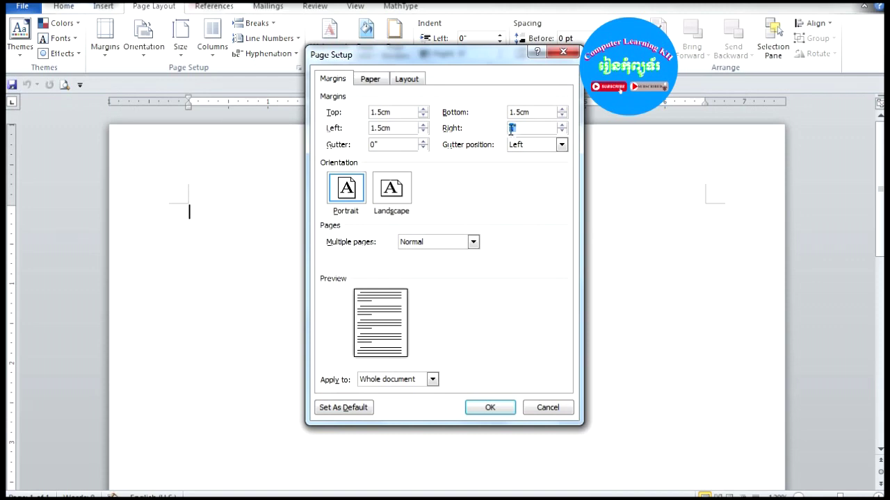
{"action": "right_click", "coordinate": [523, 129]}
{"action": "left_click", "coordinate": [538, 172]}
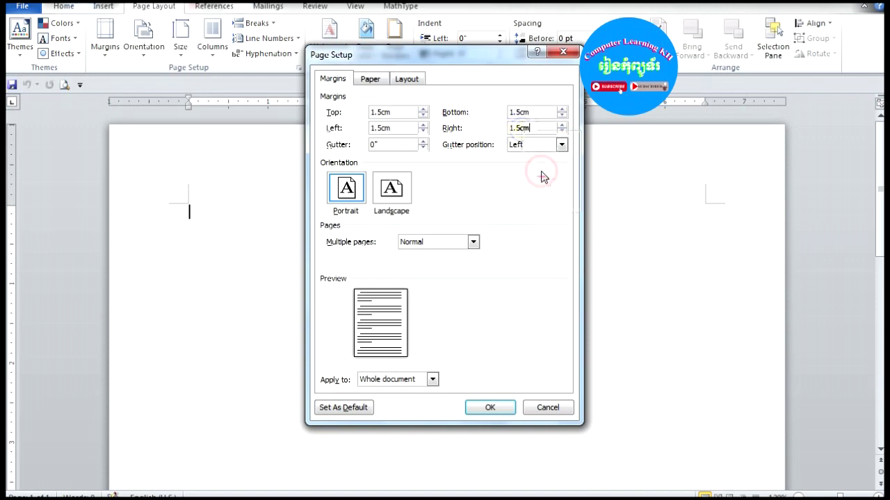
{"action": "left_click", "coordinate": [560, 133]}
{"action": "left_click_drag", "start_coordinate": [546, 128], "coordinate": [511, 139]}
{"action": "type", "text": "0.5"}
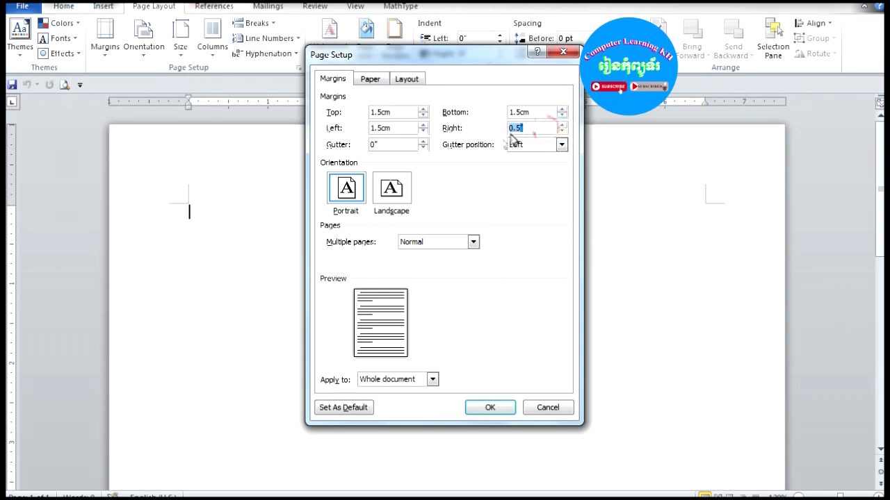
{"action": "right_click", "coordinate": [511, 129]}
{"action": "left_click", "coordinate": [545, 172]}
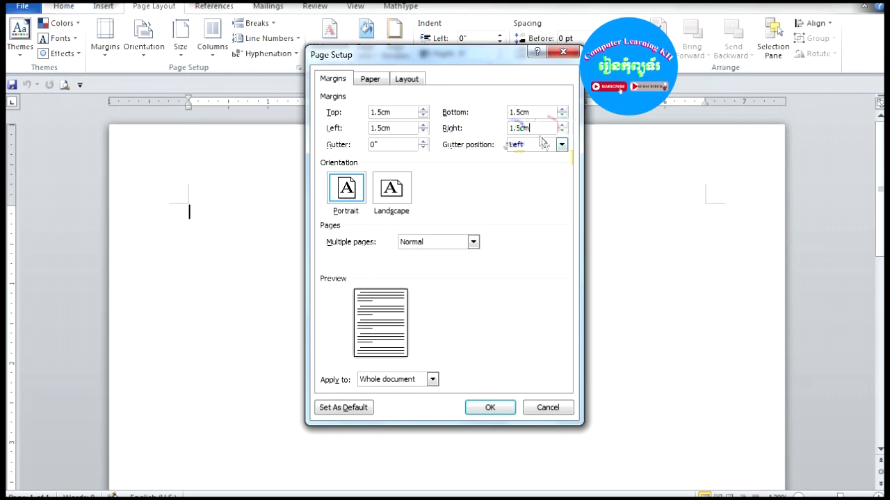
{"action": "left_click", "coordinate": [520, 128]}
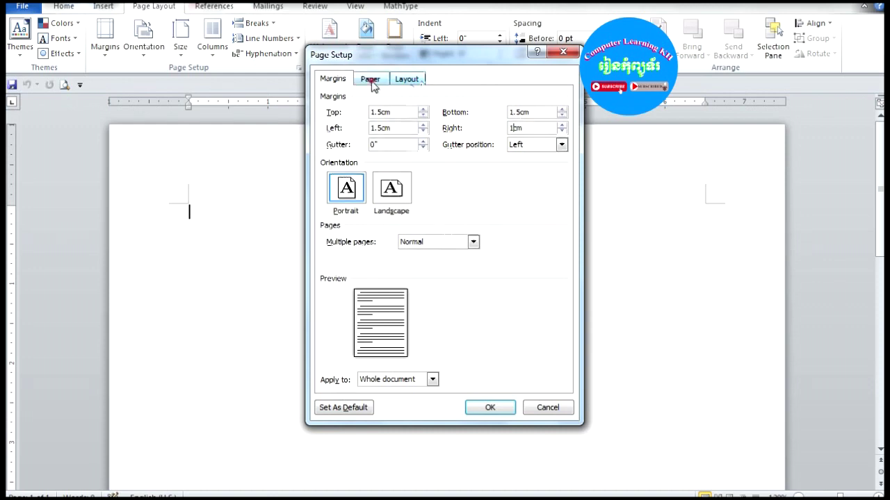
Choose A4 as the paper size, apply the page setup, and view the page at 100%.
{"action": "left_click", "coordinate": [372, 81]}
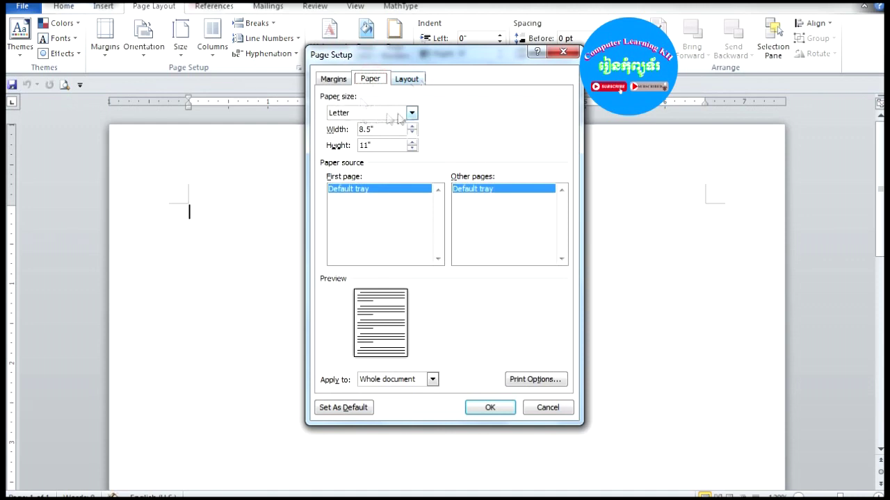
{"action": "left_click", "coordinate": [412, 113]}
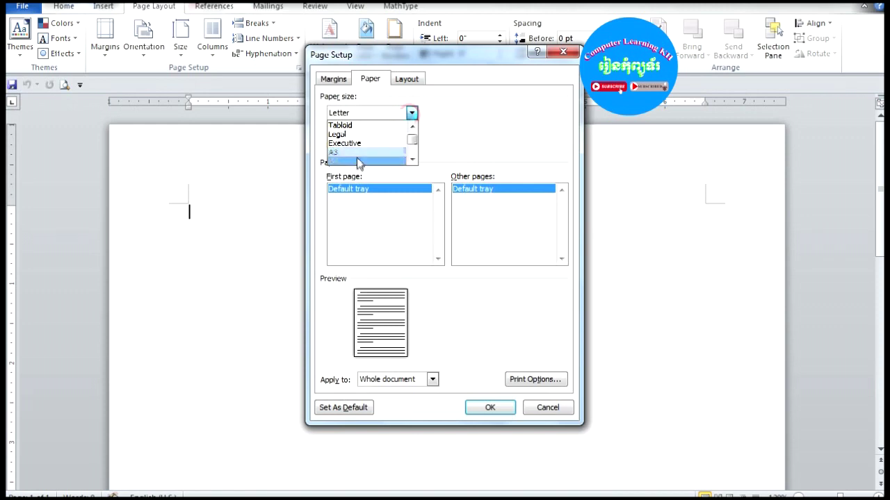
{"action": "scroll", "coordinate": [357, 161], "scroll_direction": "down", "scroll_amount": 1}
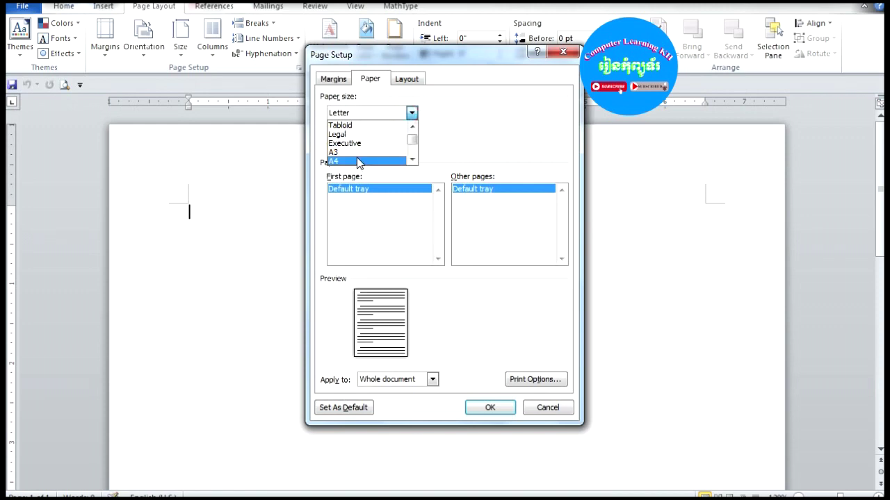
{"action": "left_click", "coordinate": [358, 161]}
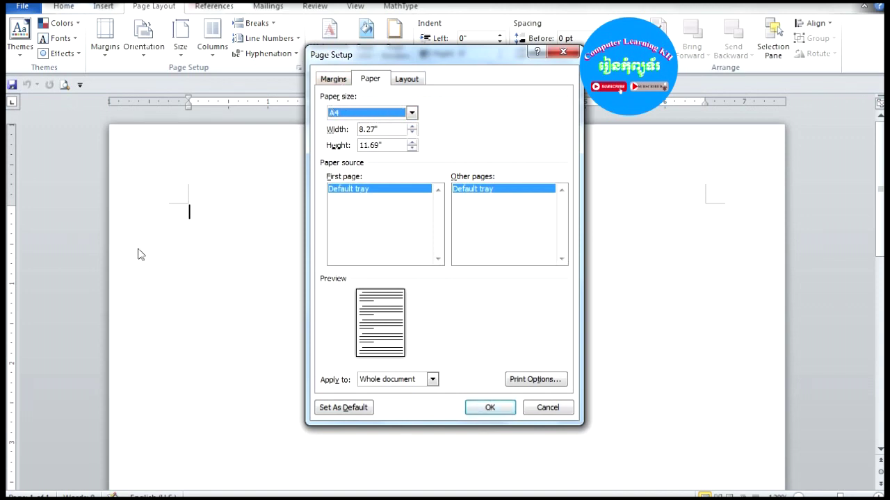
{"action": "left_click", "coordinate": [477, 409]}
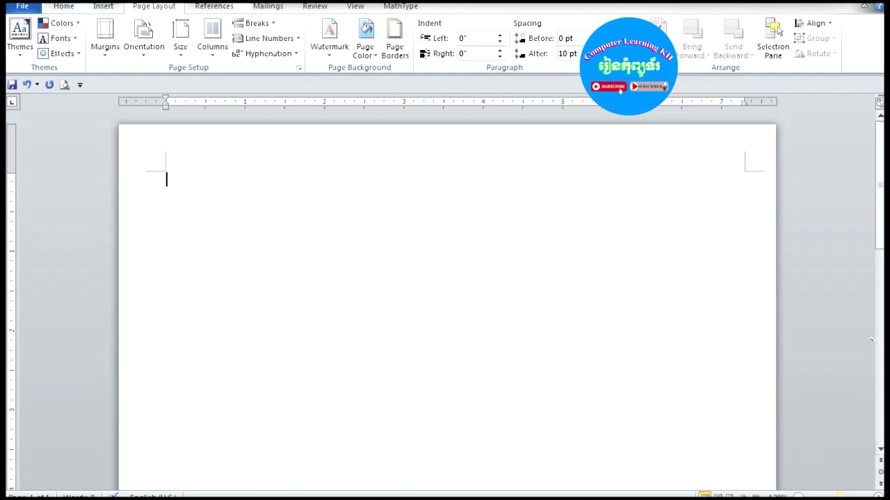
{"action": "left_click", "coordinate": [799, 497]}
{"action": "left_click", "coordinate": [800, 496]}
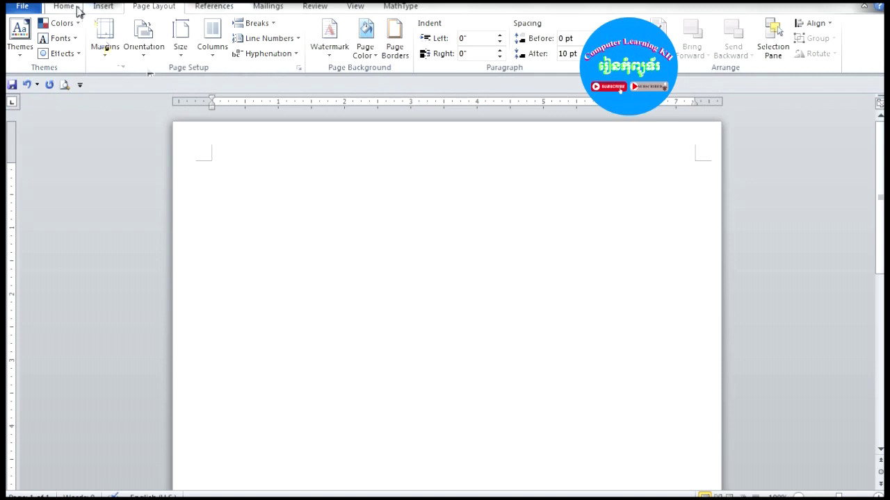
Enter ddddddd on the page and try centre, right, then left alignment.
{"action": "left_click", "coordinate": [73, 7]}
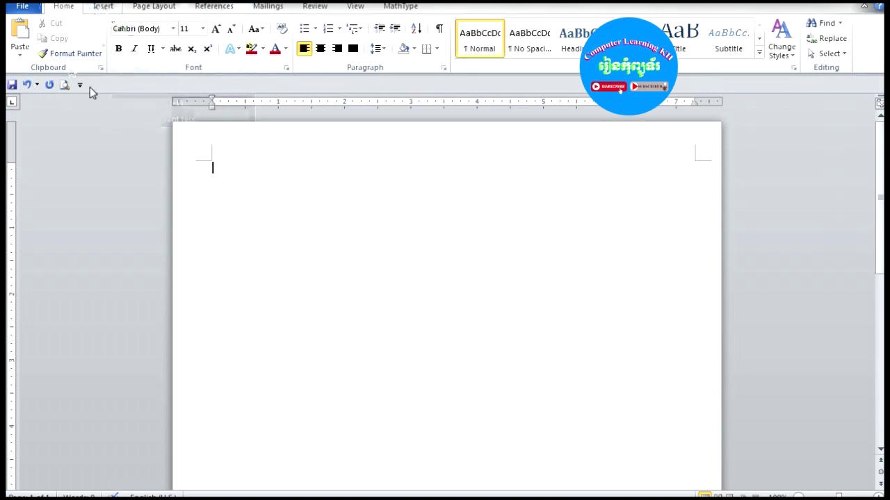
{"action": "left_click", "coordinate": [91, 50]}
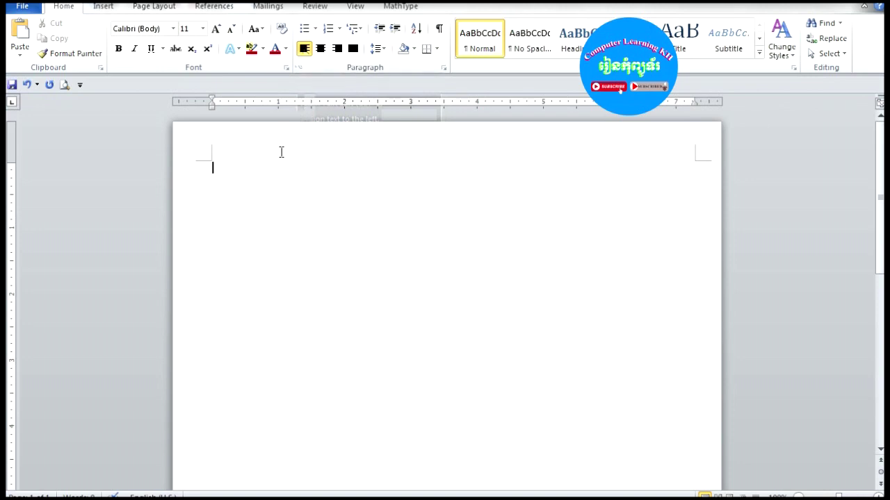
{"action": "type", "text": "ddddddd"}
{"action": "left_click", "coordinate": [321, 54]}
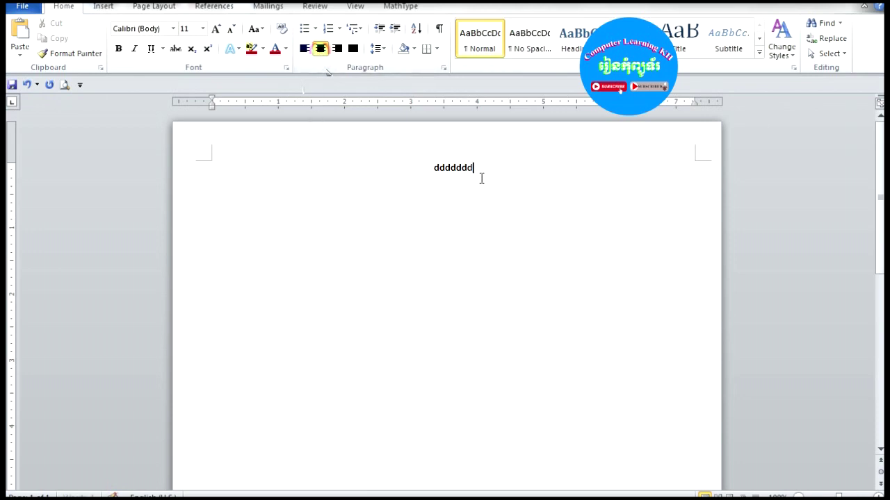
{"action": "left_click", "coordinate": [336, 49]}
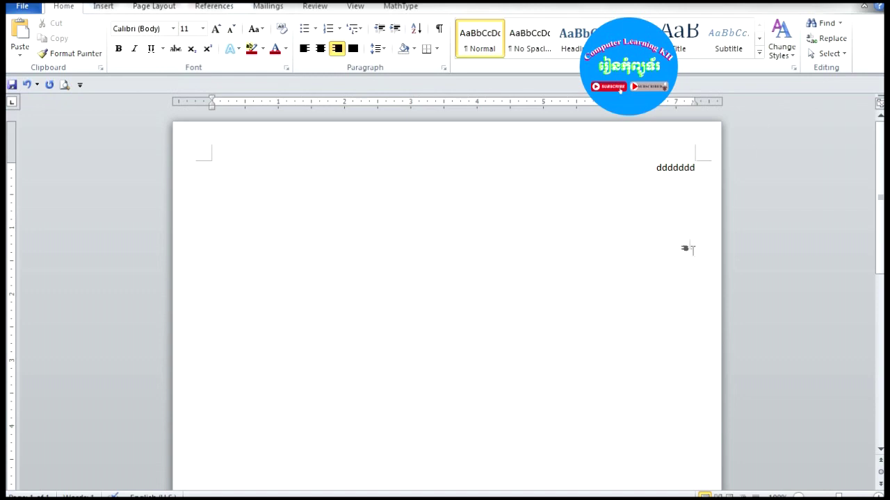
{"action": "left_click", "coordinate": [304, 49]}
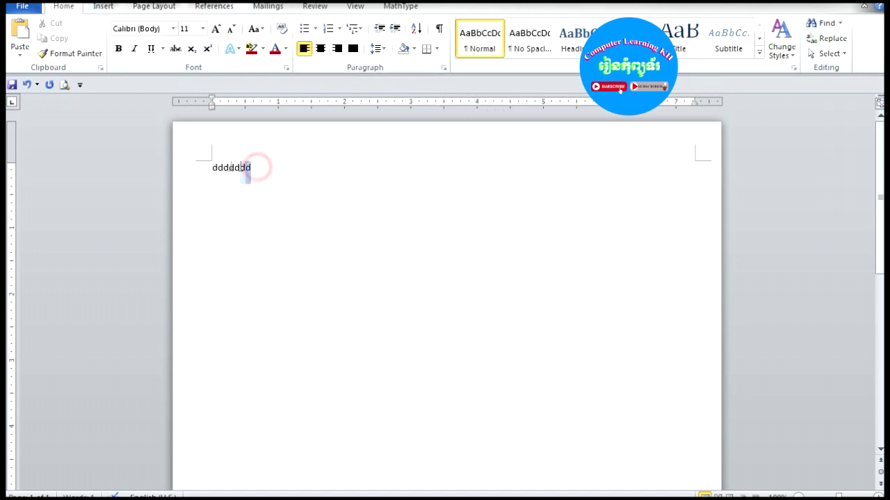
Apply Times New Roman to ddddddd from the font list, then confirm it in the Font box.
{"action": "left_click_drag", "start_coordinate": [255, 167], "coordinate": [208, 169]}
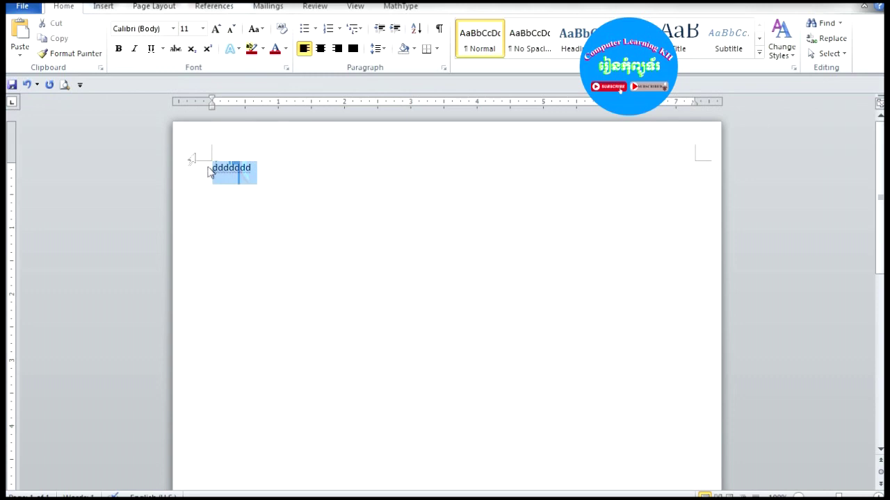
{"action": "left_click", "coordinate": [173, 29]}
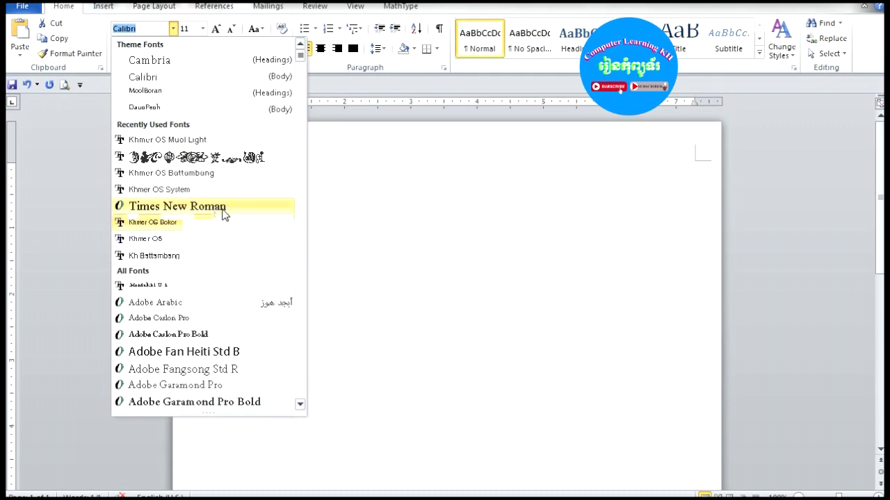
{"action": "left_click", "coordinate": [147, 206]}
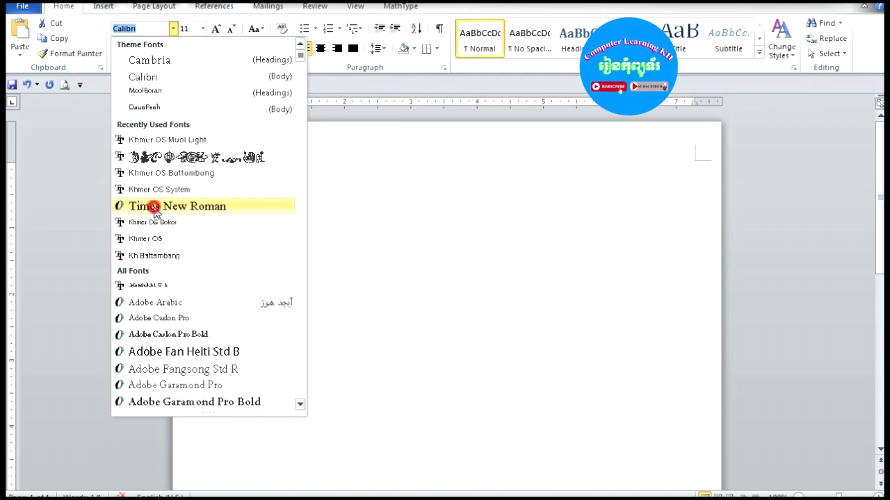
{"action": "left_click", "coordinate": [271, 177]}
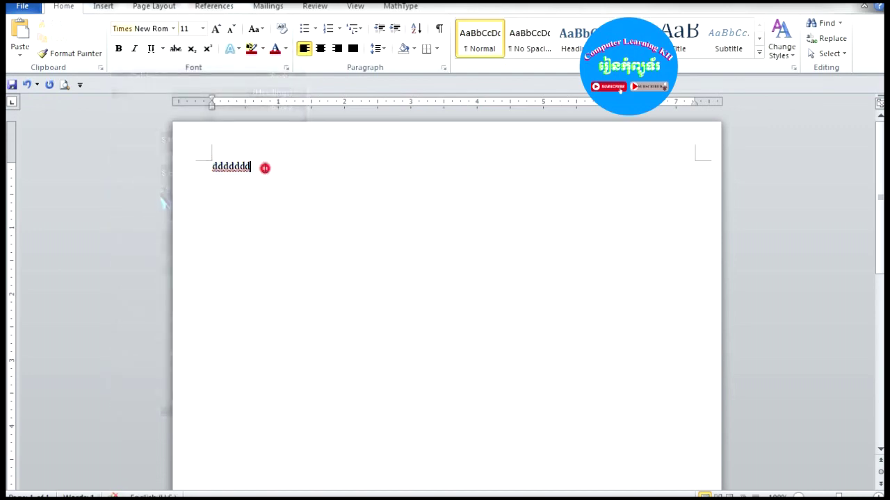
{"action": "double_click", "coordinate": [264, 167]}
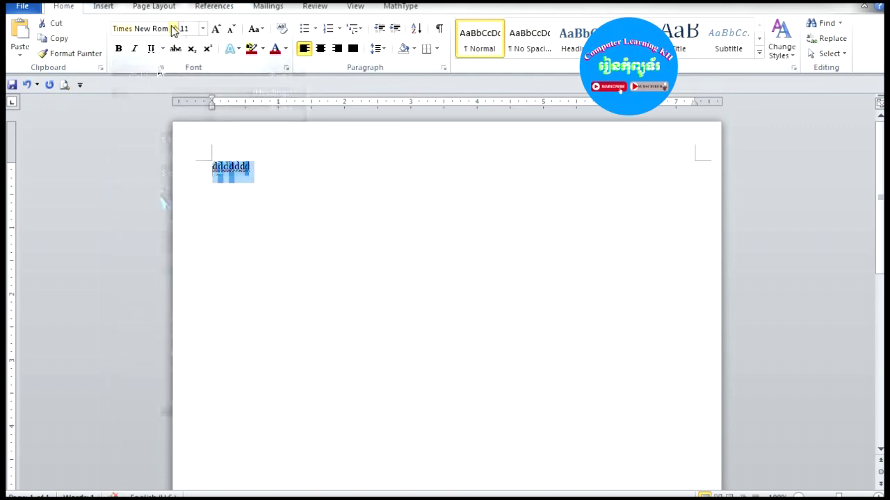
{"action": "left_click", "coordinate": [172, 29]}
{"action": "key", "text": "BackSpace"}
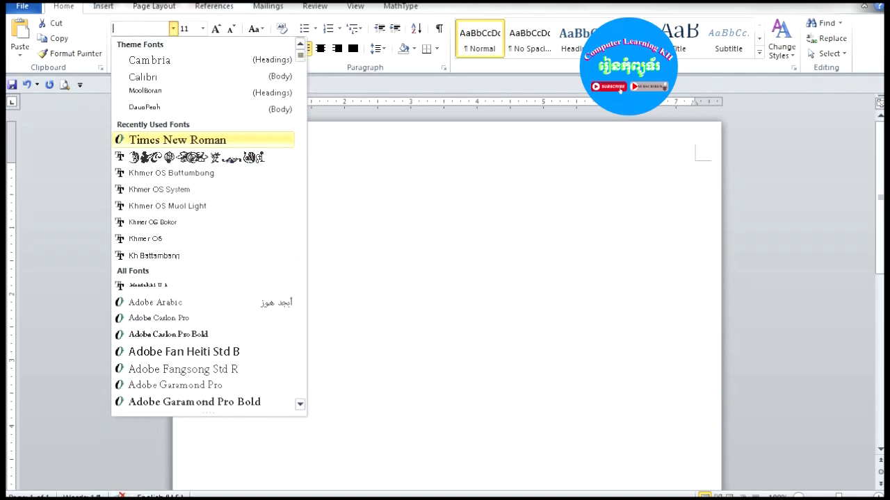
{"action": "key", "text": "ctrl+z"}
{"action": "type", "text": "Time"}
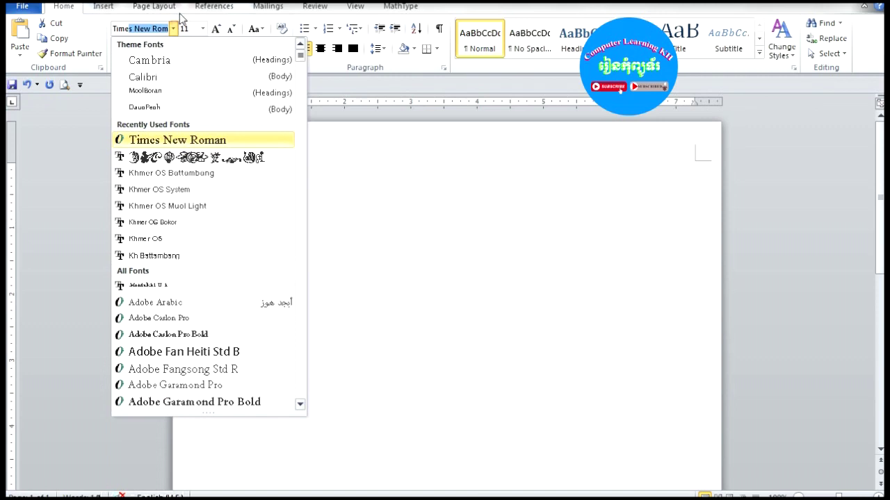
{"action": "key", "text": "Return"}
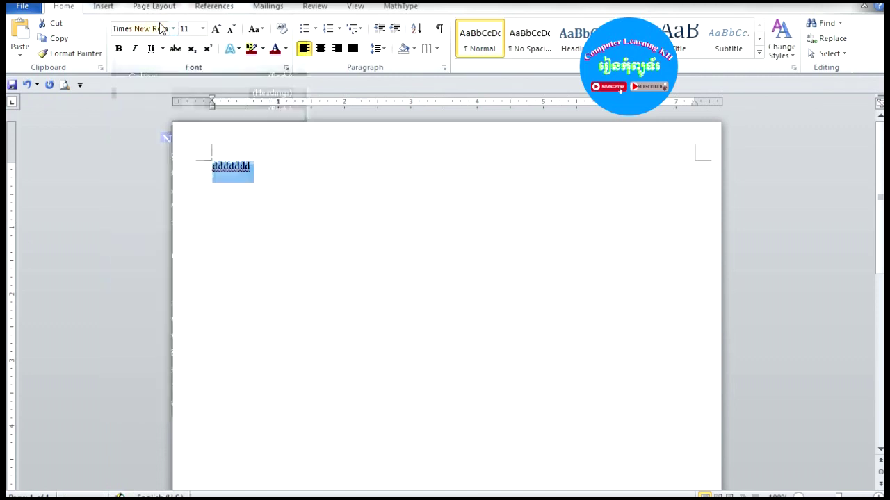
{"action": "left_click", "coordinate": [272, 166]}
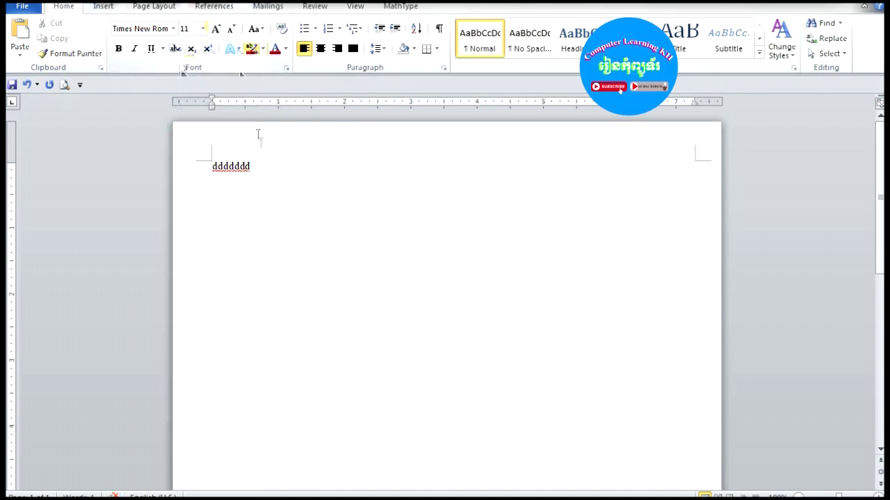
{"action": "left_click_drag", "start_coordinate": [261, 163], "coordinate": [206, 167]}
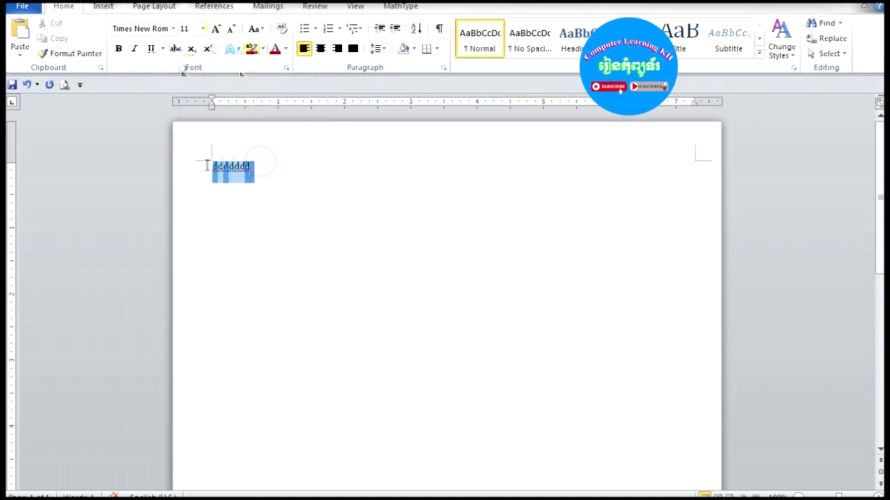
Set ddddddd to 12 pt, then grow it step by step to 26 pt.
{"action": "left_click", "coordinate": [203, 29]}
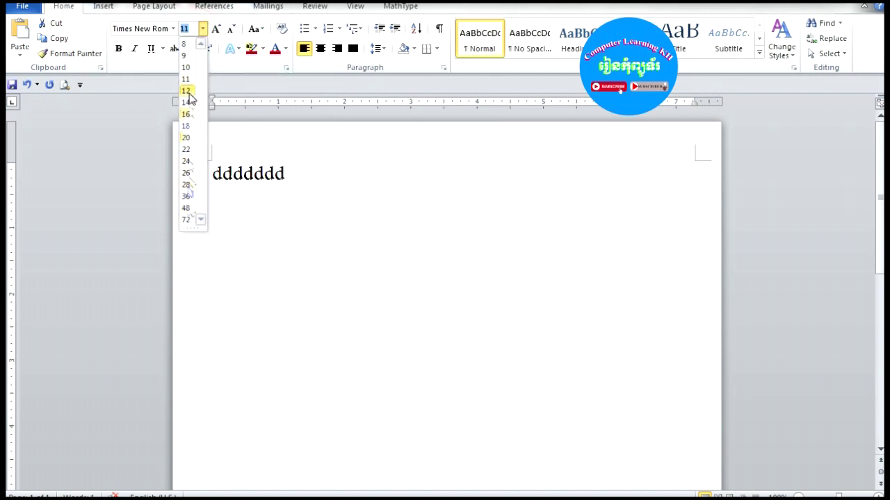
{"action": "left_click", "coordinate": [218, 32]}
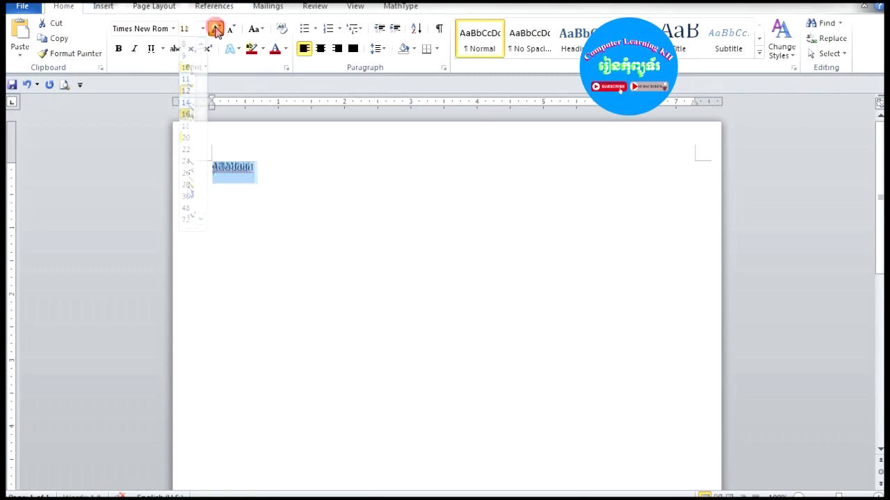
{"action": "left_click", "coordinate": [218, 32]}
{"action": "left_click", "coordinate": [218, 32]}
{"action": "left_click", "coordinate": [218, 32]}
{"action": "left_click", "coordinate": [217, 31]}
{"action": "left_click", "coordinate": [217, 32]}
{"action": "left_click", "coordinate": [218, 32]}
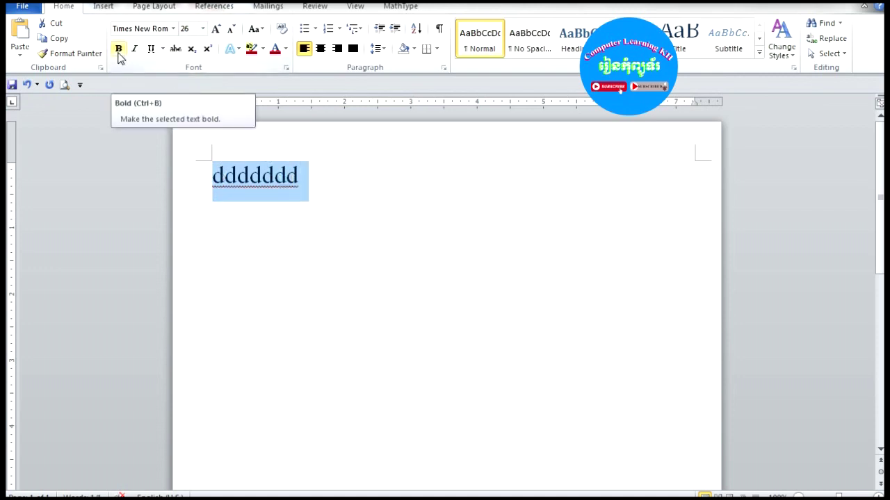
Bold ddddddd, add six bold g's then six plain g's, and select the line.
{"action": "left_click", "coordinate": [119, 54]}
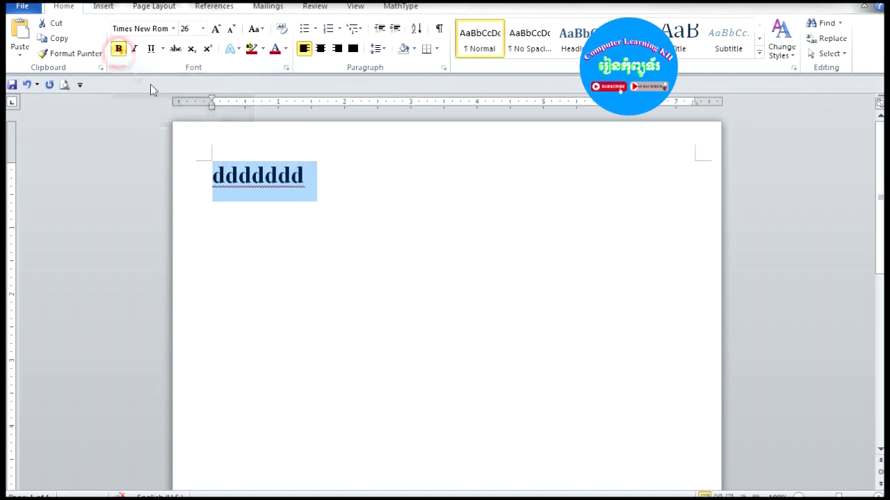
{"action": "left_click", "coordinate": [323, 179]}
{"action": "type", "text": "gggggg"}
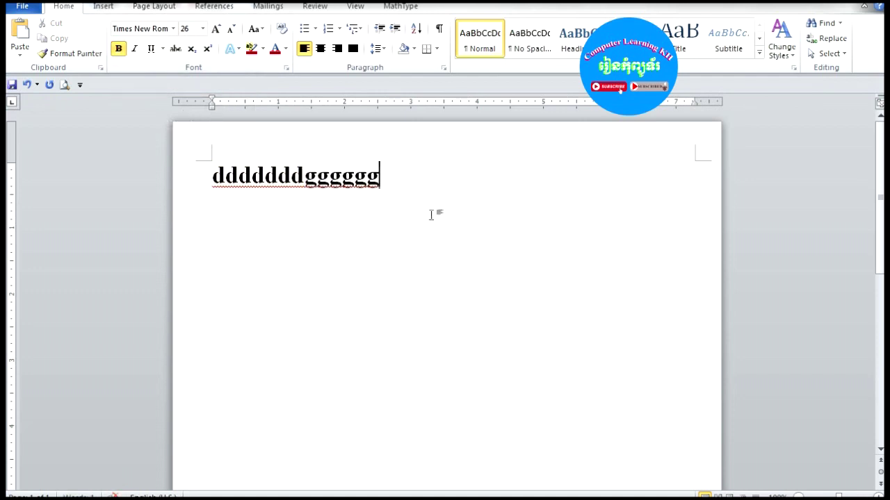
{"action": "left_click", "coordinate": [118, 49]}
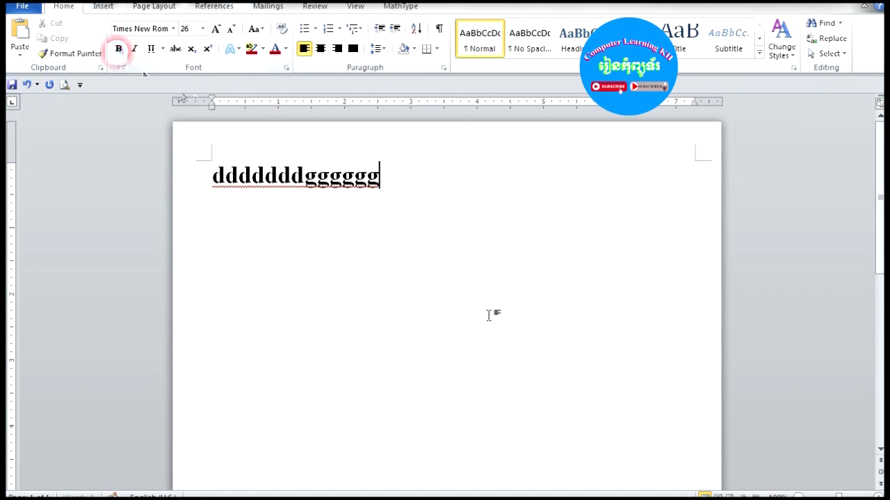
{"action": "type", "text": "gggggg"}
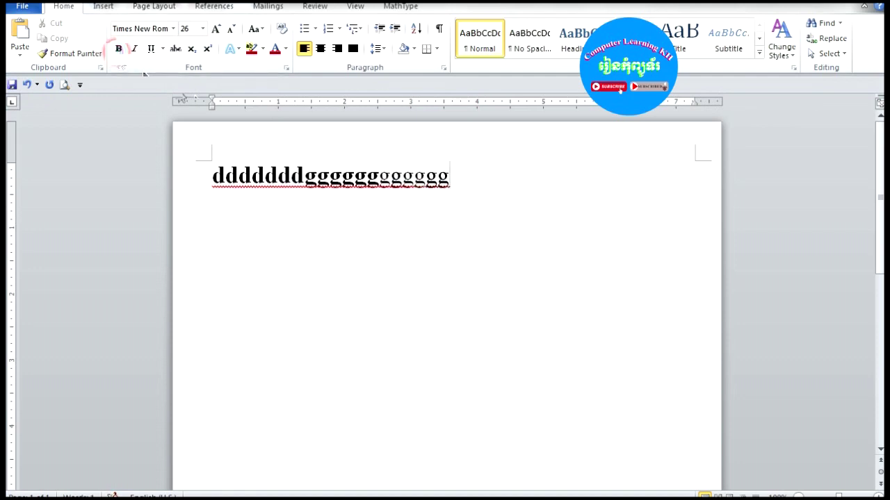
{"action": "mouse_move", "coordinate": [452, 178]}
{"action": "left_mouse_down"}
{"action": "mouse_move", "coordinate": [296, 196]}
{"action": "mouse_move", "coordinate": [387, 191]}
{"action": "left_mouse_up"}
{"action": "left_click", "coordinate": [462, 185]}
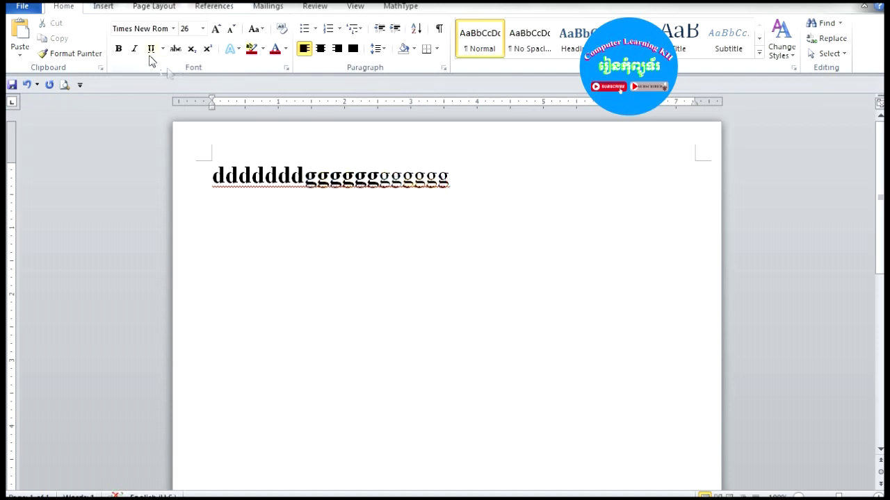
{"action": "mouse_move", "coordinate": [472, 175]}
{"action": "left_mouse_down"}
{"action": "mouse_move", "coordinate": [292, 181]}
{"action": "mouse_move", "coordinate": [212, 168]}
{"action": "left_mouse_up"}
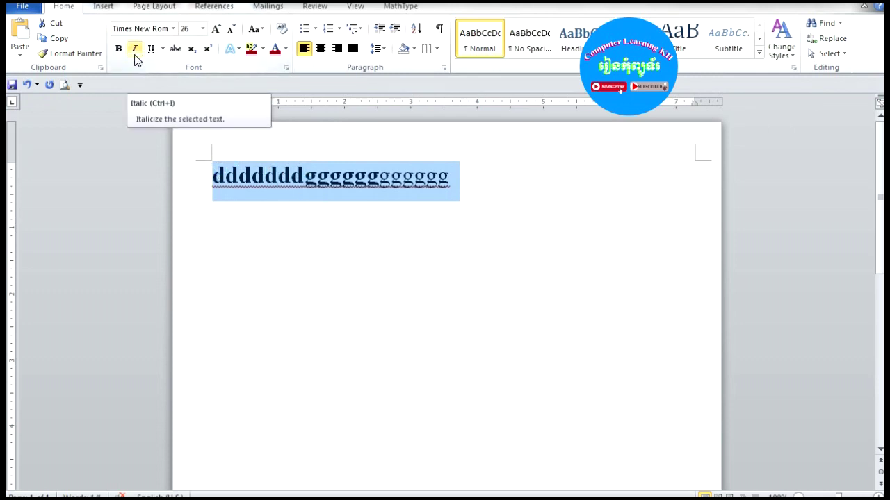
{"action": "left_click", "coordinate": [135, 54]}
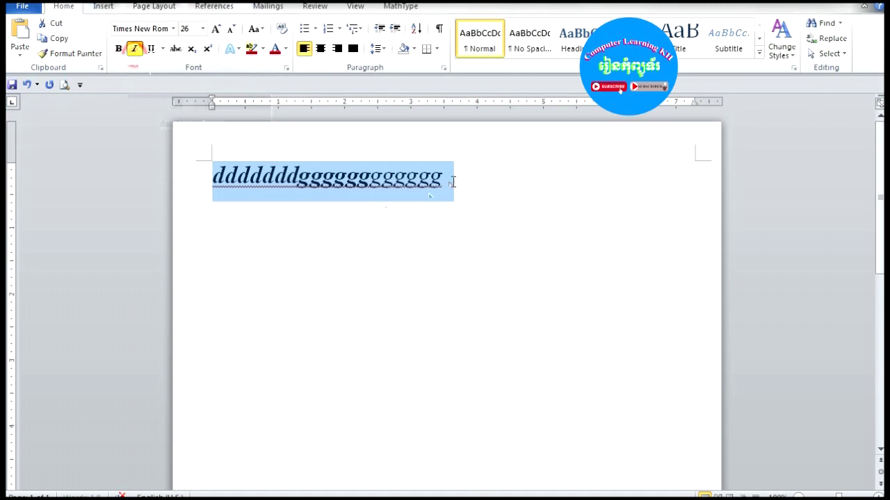
{"action": "left_click", "coordinate": [134, 50]}
{"action": "left_click", "coordinate": [176, 48]}
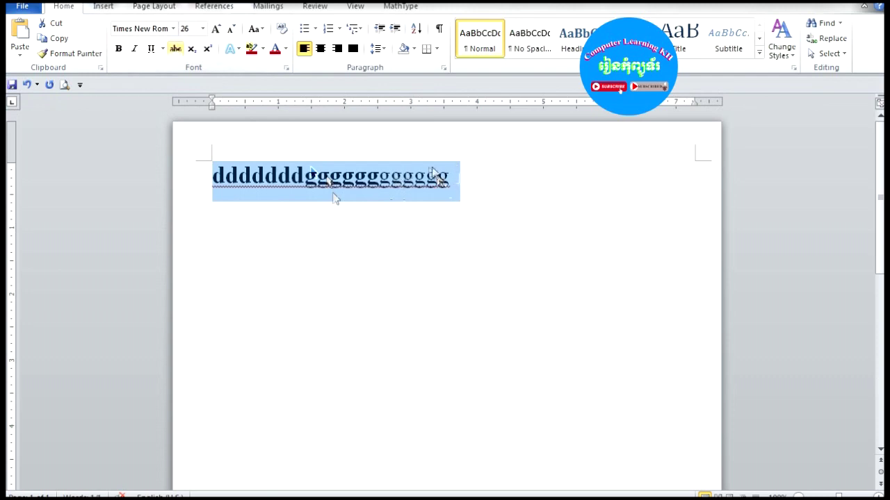
{"action": "left_click", "coordinate": [452, 179]}
{"action": "left_click_drag", "start_coordinate": [450, 179], "coordinate": [207, 193]}
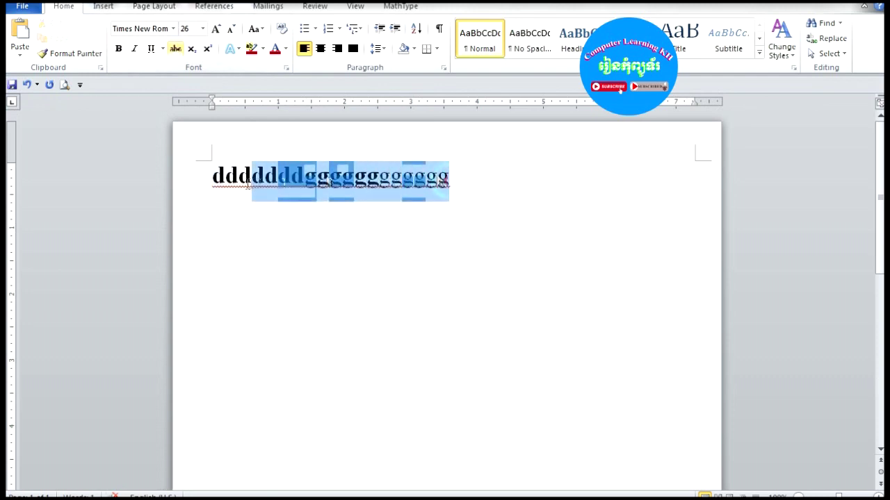
Apply the wavy underline style to the selected line from the Underline list.
{"action": "left_click", "coordinate": [161, 50]}
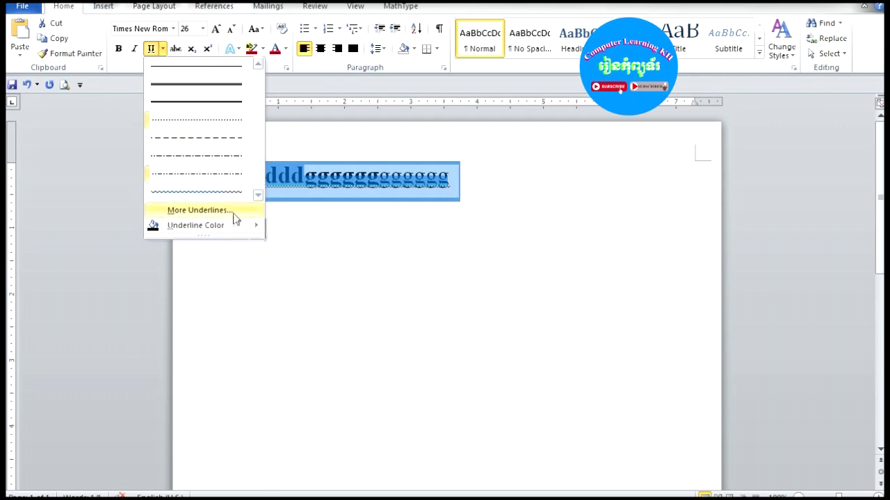
{"action": "left_click", "coordinate": [234, 215]}
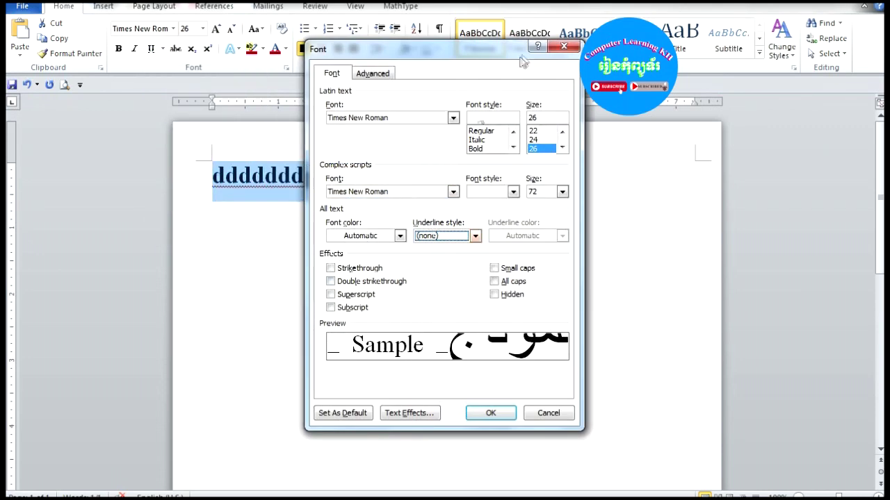
{"action": "left_click", "coordinate": [563, 46]}
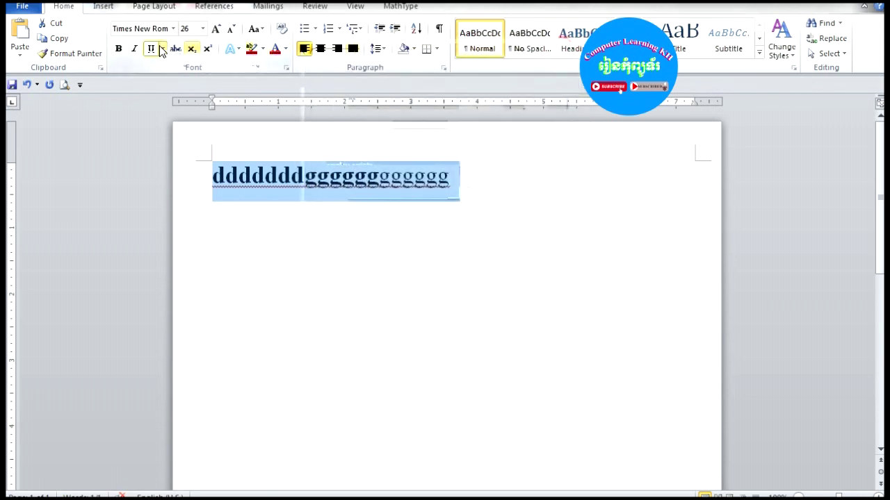
{"action": "left_click", "coordinate": [162, 49]}
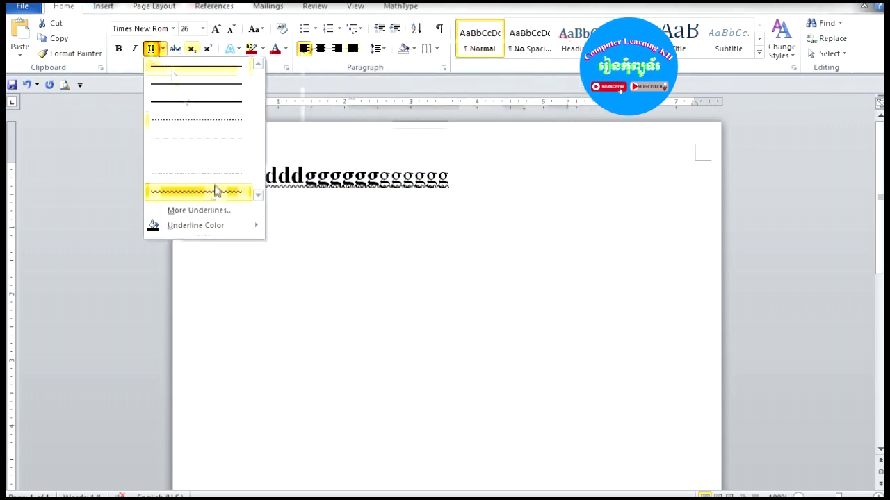
{"action": "mouse_move", "coordinate": [195, 225]}
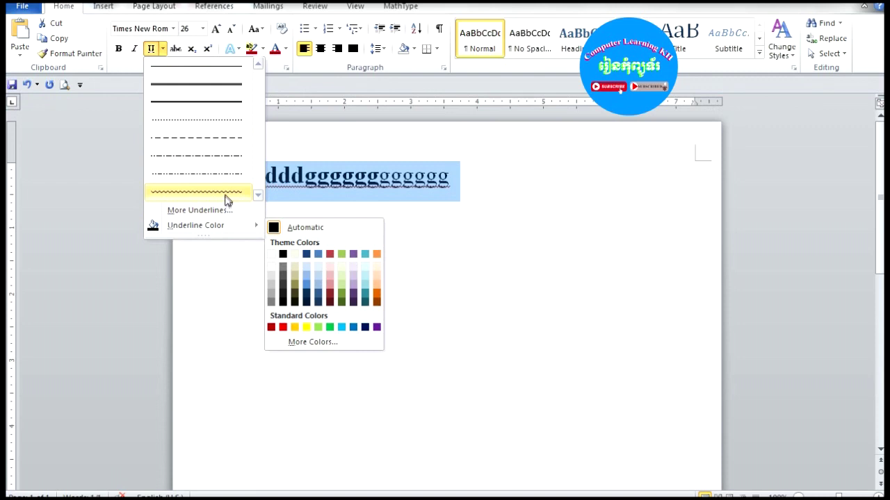
{"action": "left_click", "coordinate": [302, 136]}
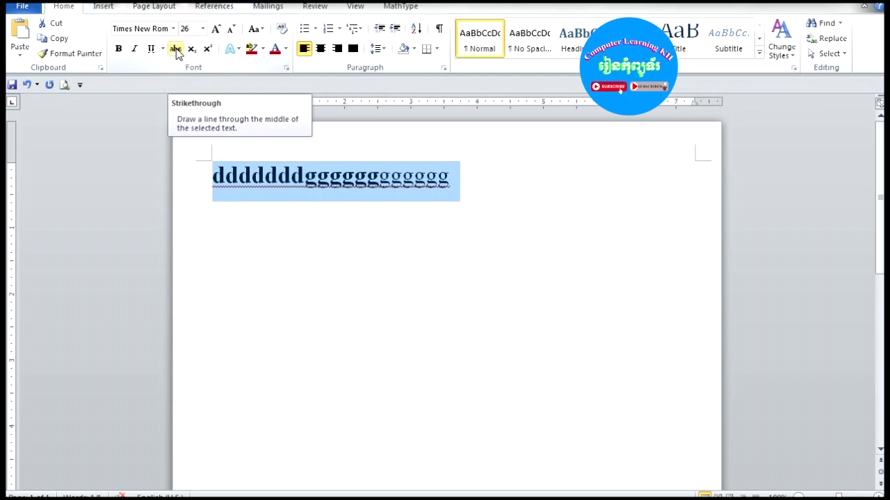
Toggle strikethrough on and off, delete the d-and-g line, and turn bold off.
{"action": "left_click", "coordinate": [176, 50]}
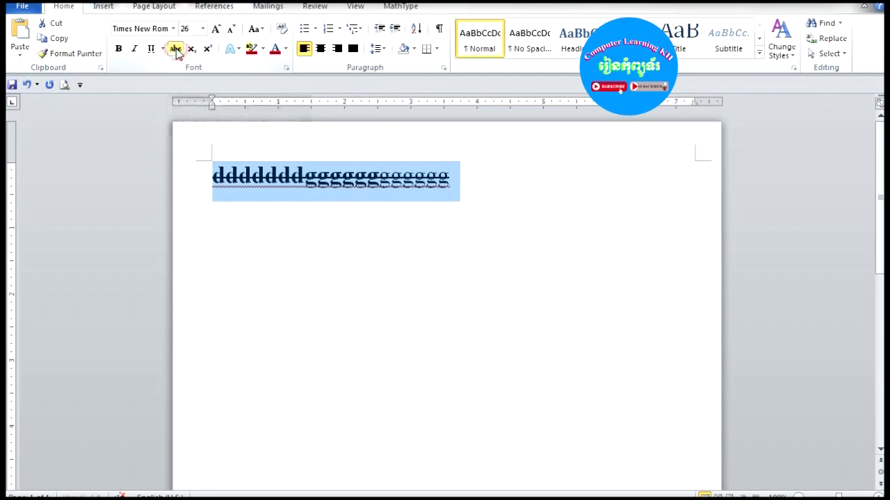
{"action": "left_click", "coordinate": [176, 49]}
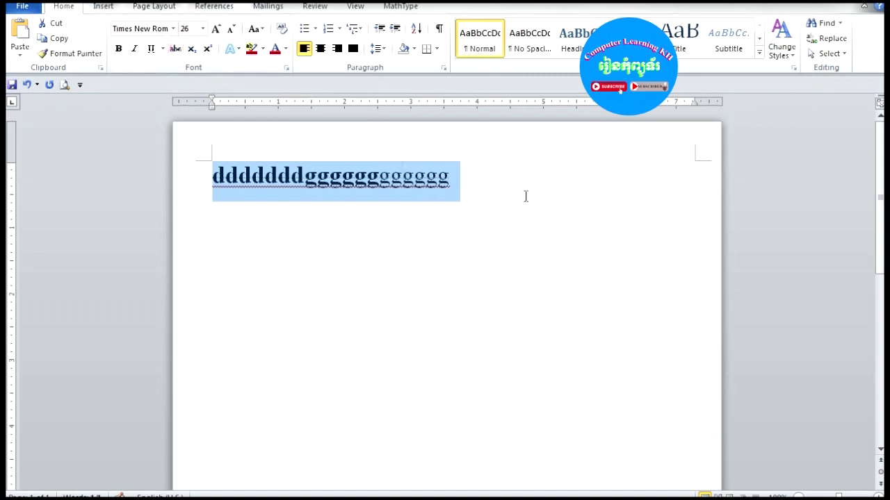
{"action": "left_click", "coordinate": [487, 167]}
{"action": "left_click_drag", "start_coordinate": [480, 182], "coordinate": [216, 191]}
{"action": "key", "text": "Delete"}
{"action": "left_click", "coordinate": [118, 50]}
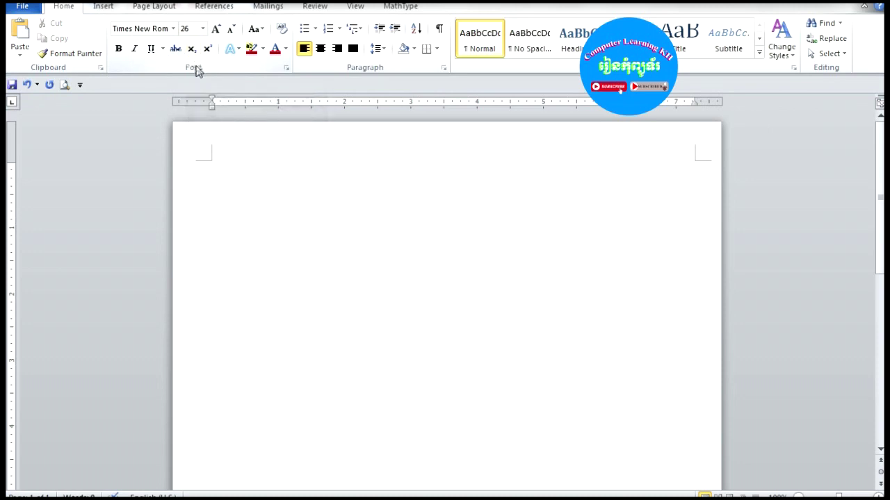
Type A with a subscript 2, then B with a superscript 2, and select it.
{"action": "type", "text": "A"}
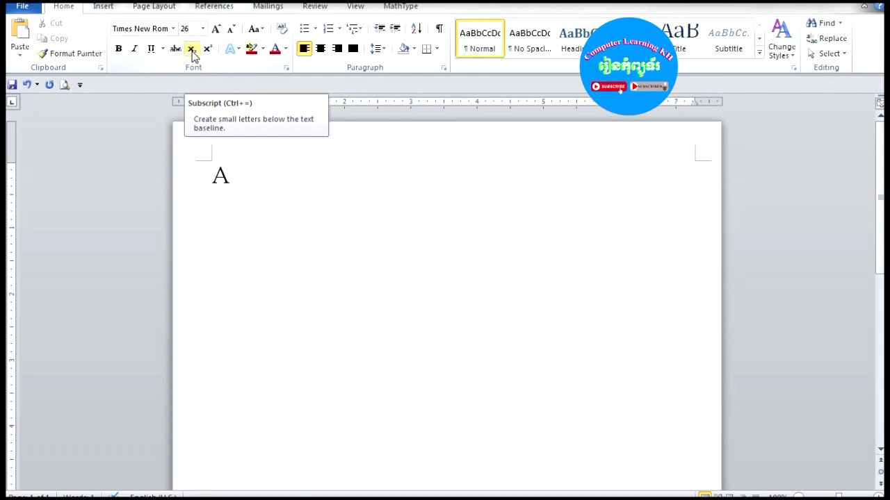
{"action": "left_click", "coordinate": [191, 49]}
{"action": "type", "text": "2"}
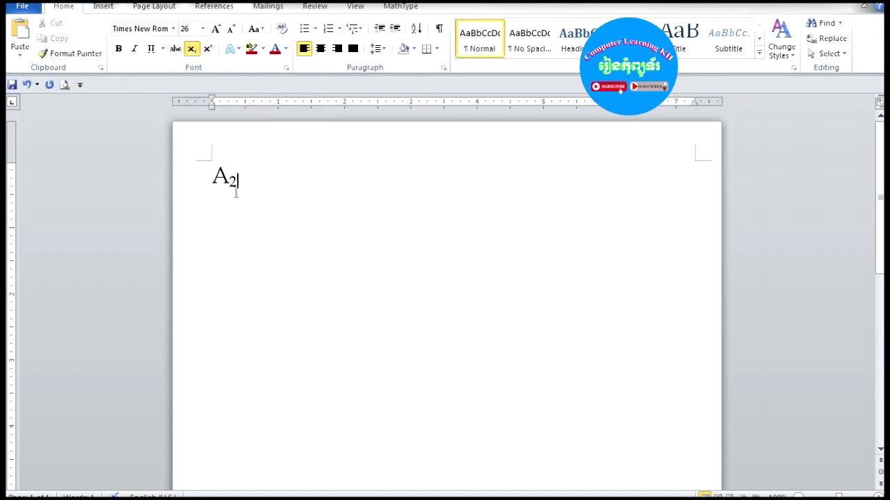
{"action": "left_click", "coordinate": [196, 48]}
{"action": "type", "text": "B"}
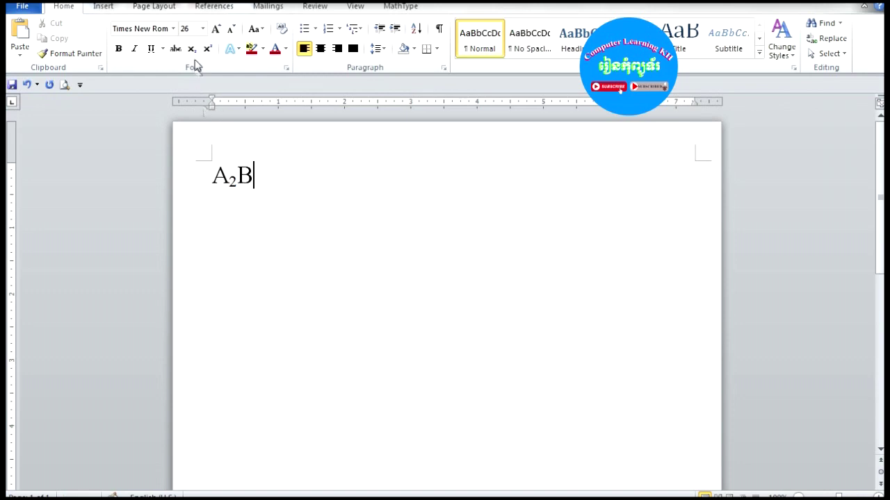
{"action": "left_click", "coordinate": [209, 50]}
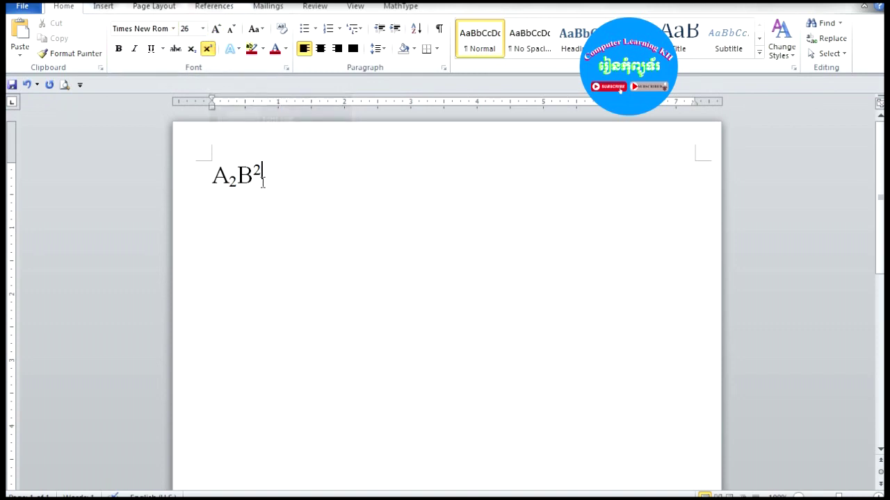
{"action": "left_click", "coordinate": [208, 49]}
{"action": "left_click_drag", "start_coordinate": [274, 176], "coordinate": [195, 178]}
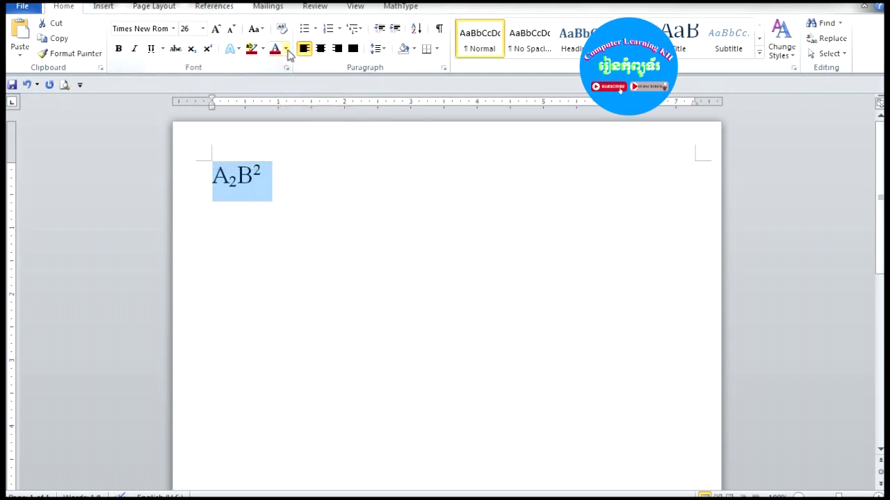
Colour the A₂B² text green, grow it to 80 pt and centre it on the line.
{"action": "left_click", "coordinate": [285, 49]}
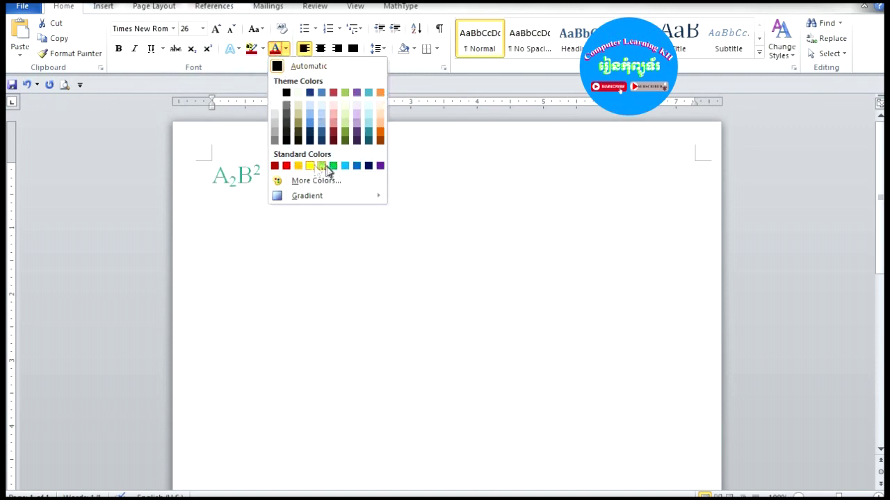
{"action": "left_click", "coordinate": [332, 166]}
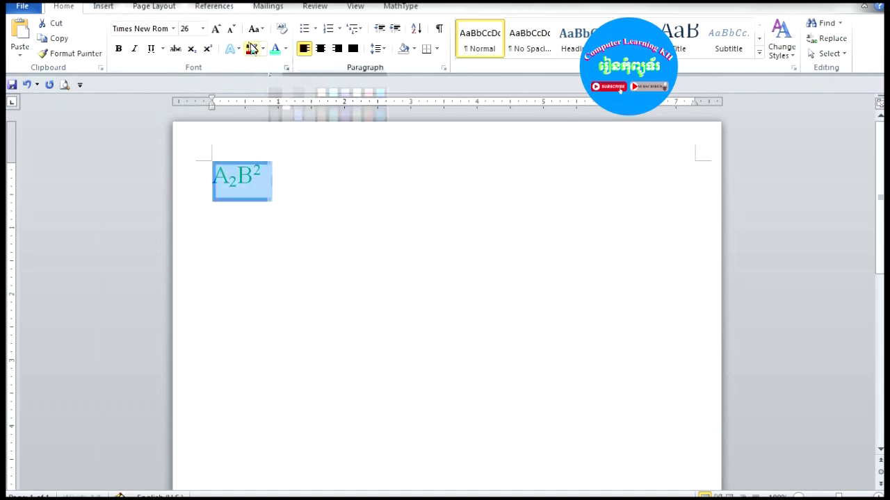
{"action": "left_click", "coordinate": [214, 30]}
{"action": "left_click", "coordinate": [215, 30]}
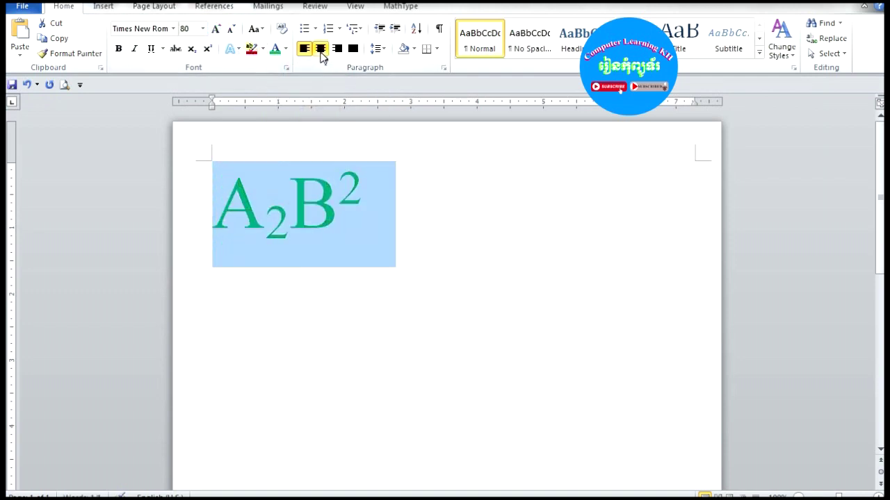
{"action": "left_click", "coordinate": [321, 48]}
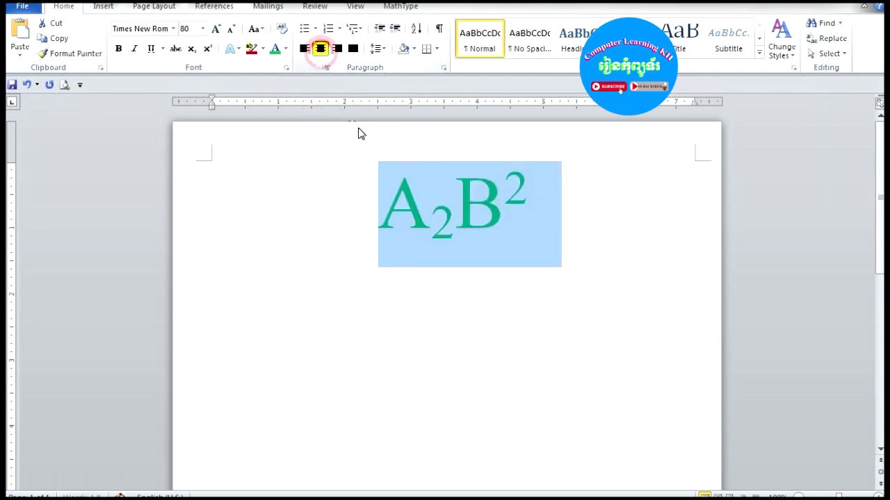
Turn superscript off after B² and leave the A₂B² line without any highlight colour.
{"action": "left_click", "coordinate": [263, 48]}
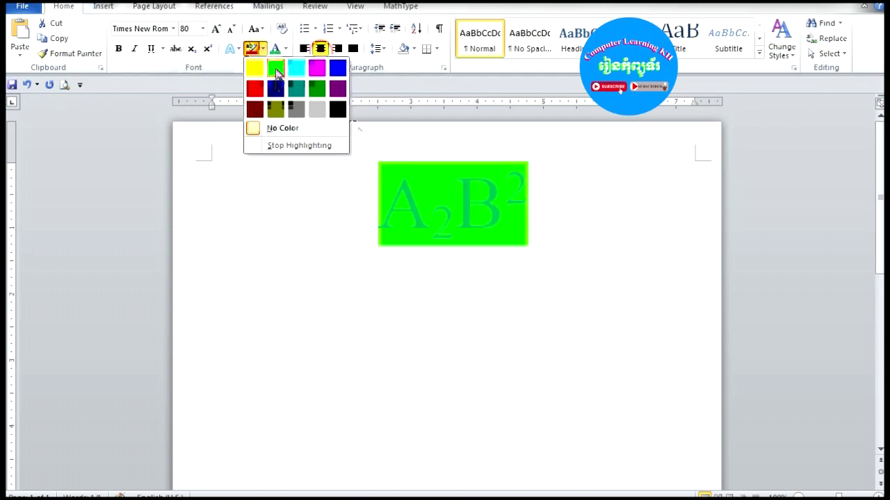
{"action": "left_click", "coordinate": [626, 223]}
{"action": "left_click", "coordinate": [568, 223]}
{"action": "left_click_drag", "start_coordinate": [537, 219], "coordinate": [372, 248]}
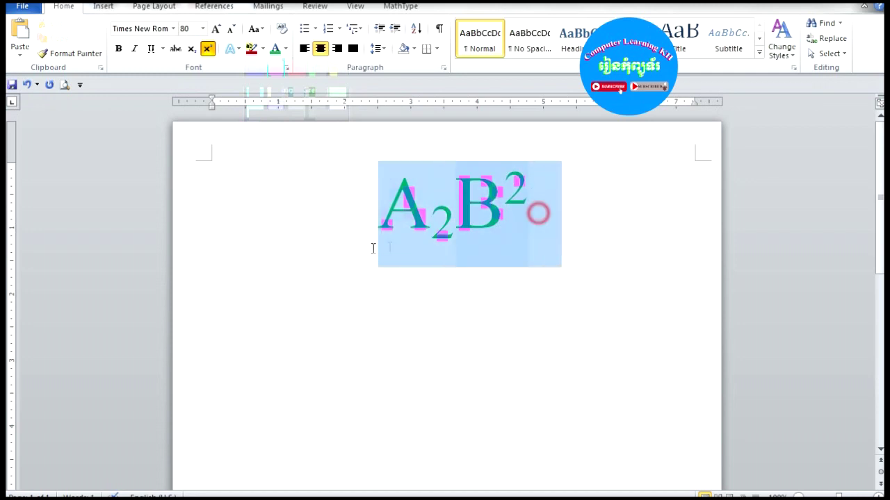
{"action": "left_click", "coordinate": [533, 229]}
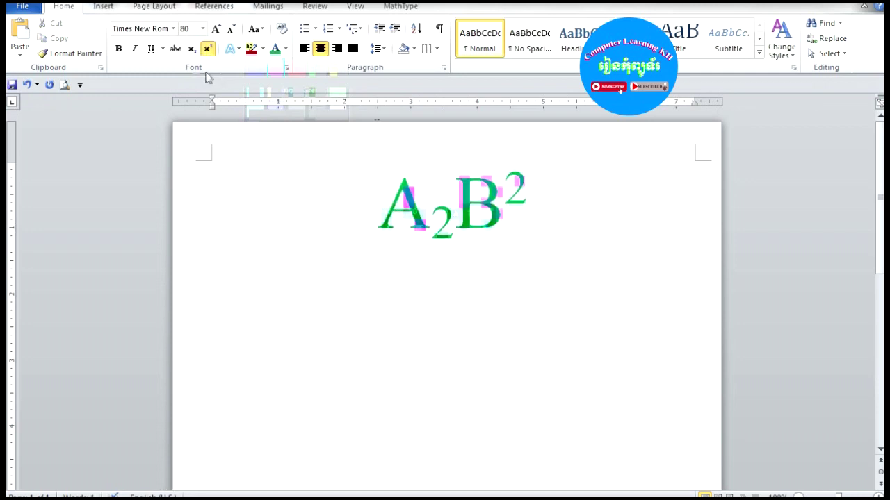
{"action": "left_click", "coordinate": [207, 48]}
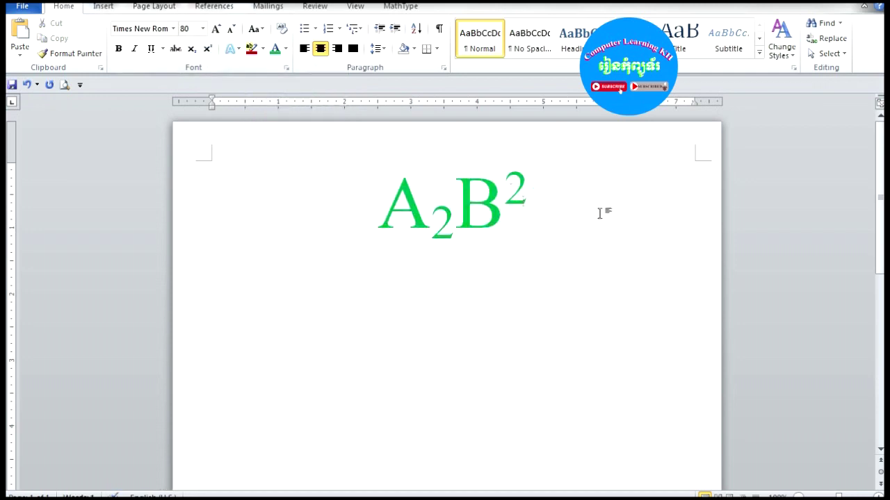
{"action": "triple_click", "coordinate": [560, 204]}
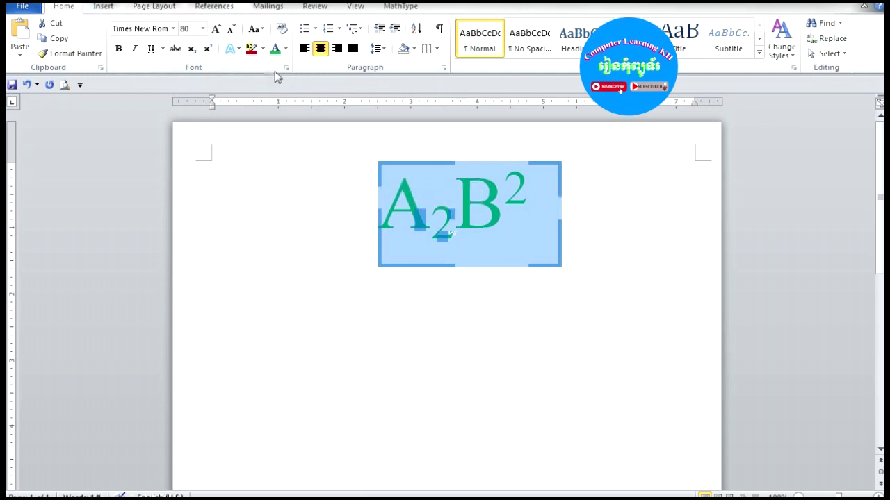
{"action": "left_click", "coordinate": [263, 49]}
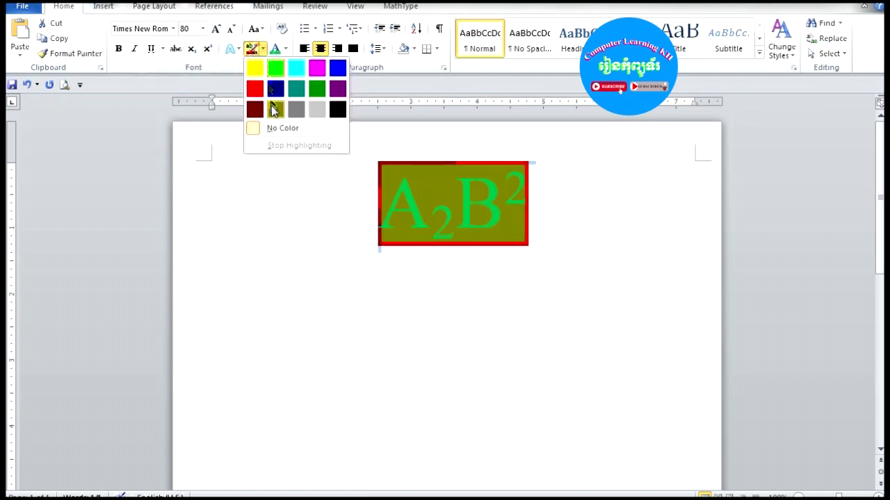
{"action": "key", "text": "Escape"}
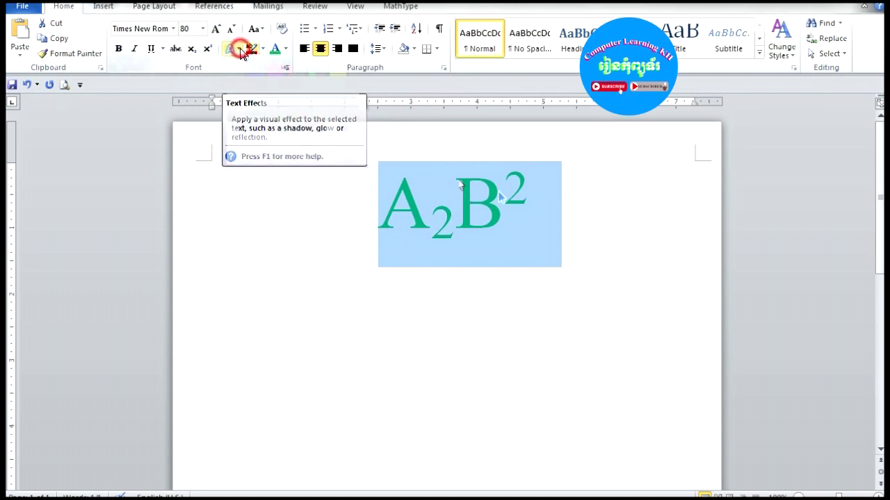
{"action": "left_click", "coordinate": [239, 50]}
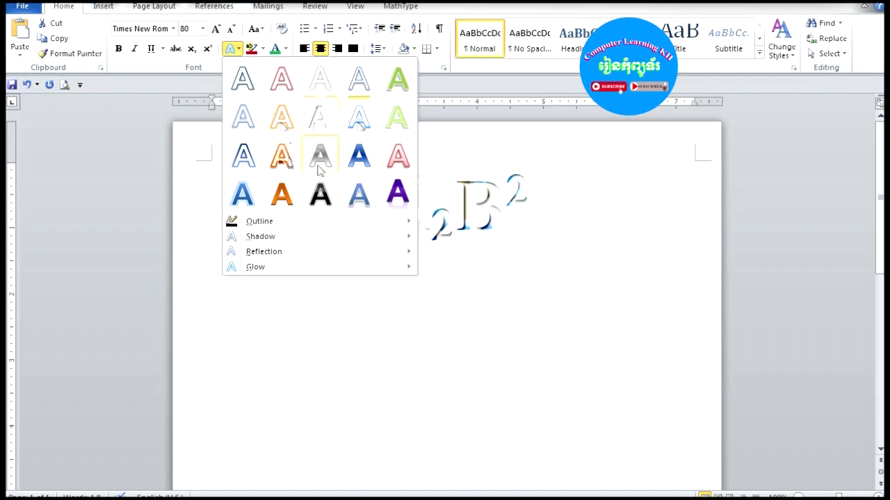
{"action": "mouse_move", "coordinate": [292, 221]}
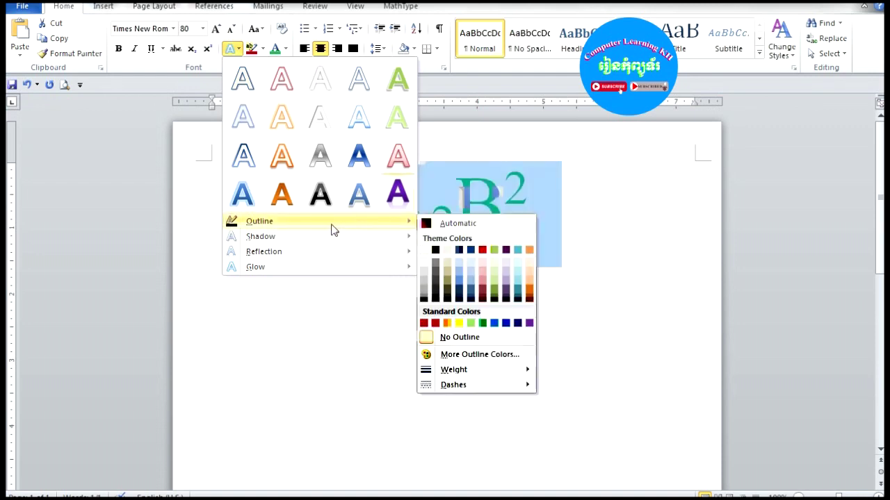
{"action": "left_click", "coordinate": [579, 208]}
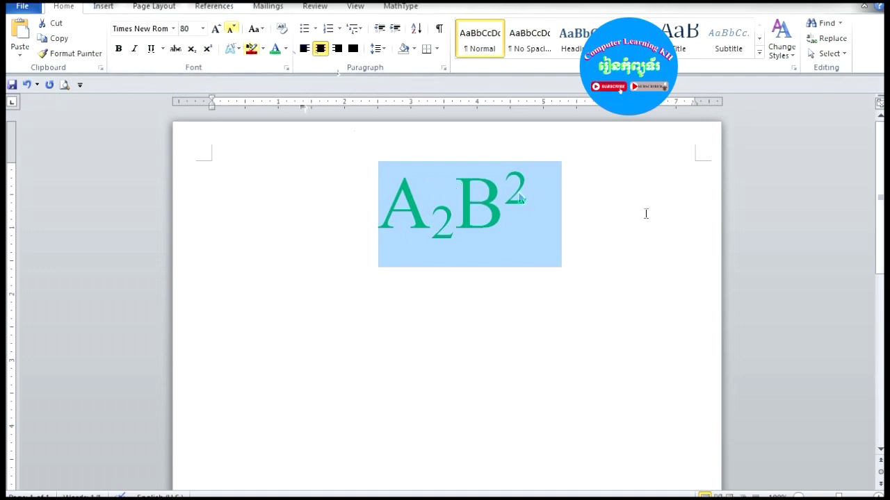
Replace the A₂B² text with the sample text 'aaaaaa' and select it.
{"action": "left_click", "coordinate": [606, 219]}
{"action": "mouse_move", "coordinate": [537, 196]}
{"action": "left_mouse_down"}
{"action": "mouse_move", "coordinate": [456, 202]}
{"action": "mouse_move", "coordinate": [393, 220]}
{"action": "left_mouse_up"}
{"action": "key", "text": "Delete"}
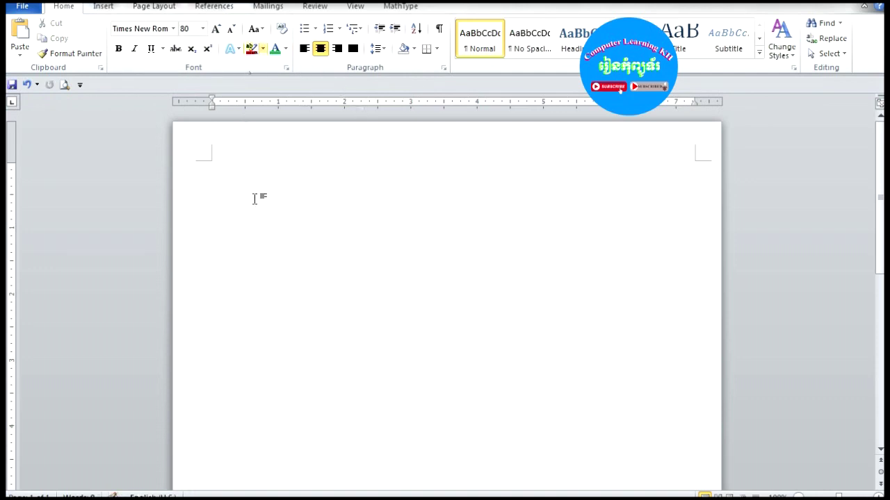
{"action": "type", "text": "aaaaaa"}
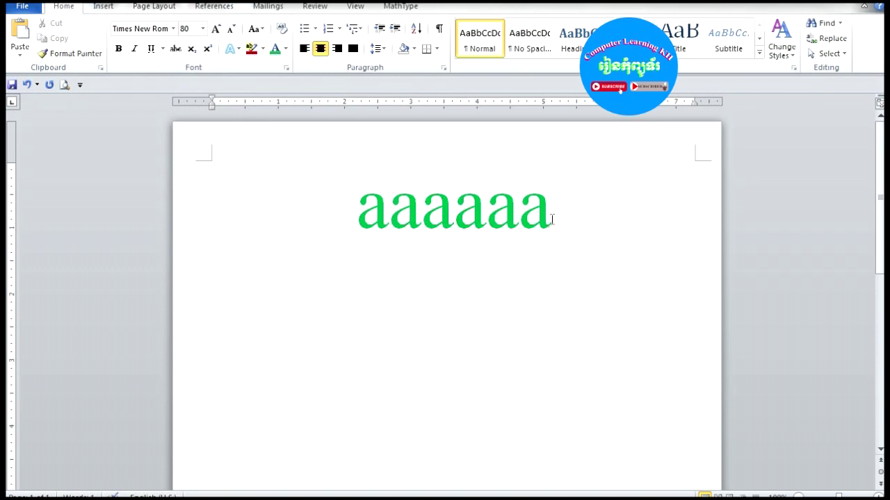
{"action": "left_click_drag", "start_coordinate": [551, 220], "coordinate": [331, 218]}
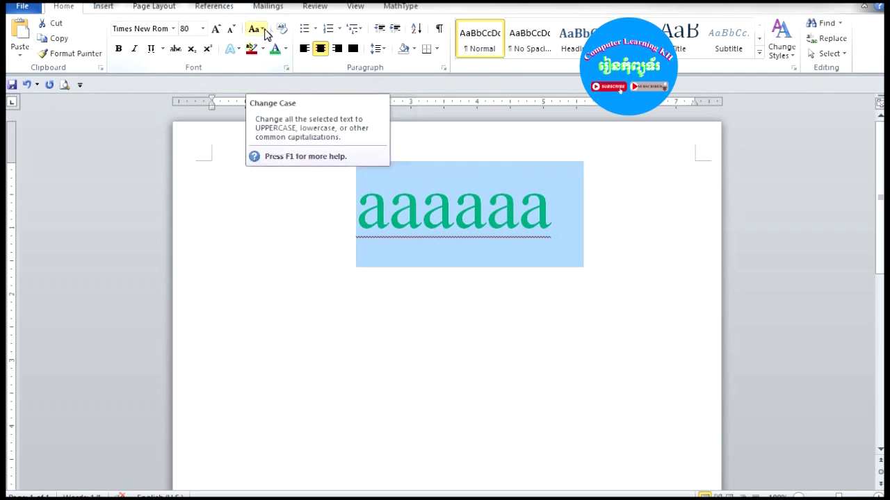
Apply Sentence case, then lowercase, to the sample text, and delete it.
{"action": "left_click", "coordinate": [263, 29]}
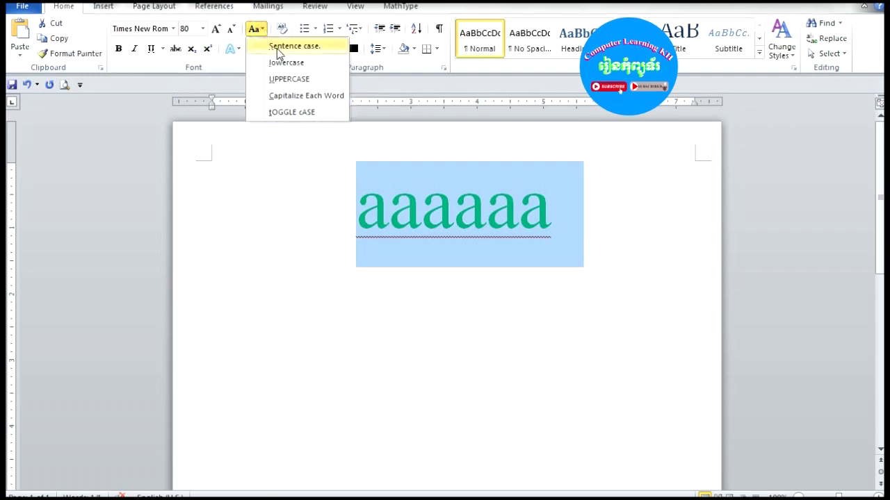
{"action": "left_click", "coordinate": [298, 50]}
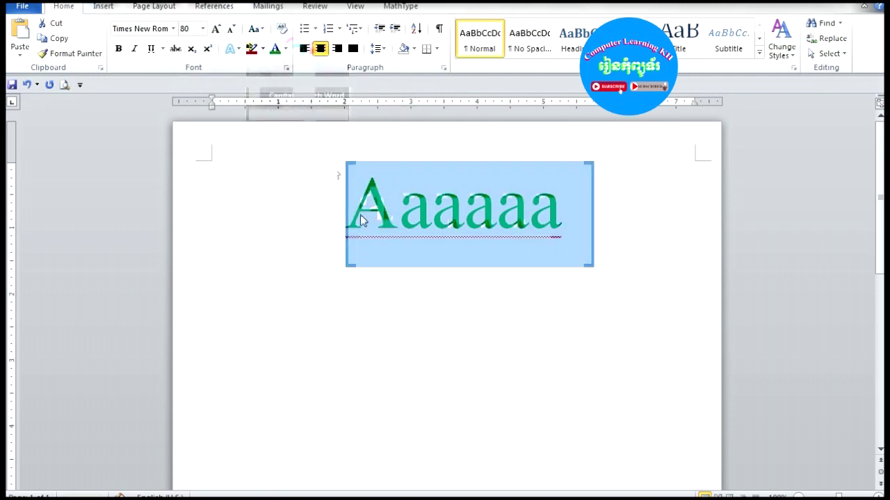
{"action": "left_click", "coordinate": [262, 29]}
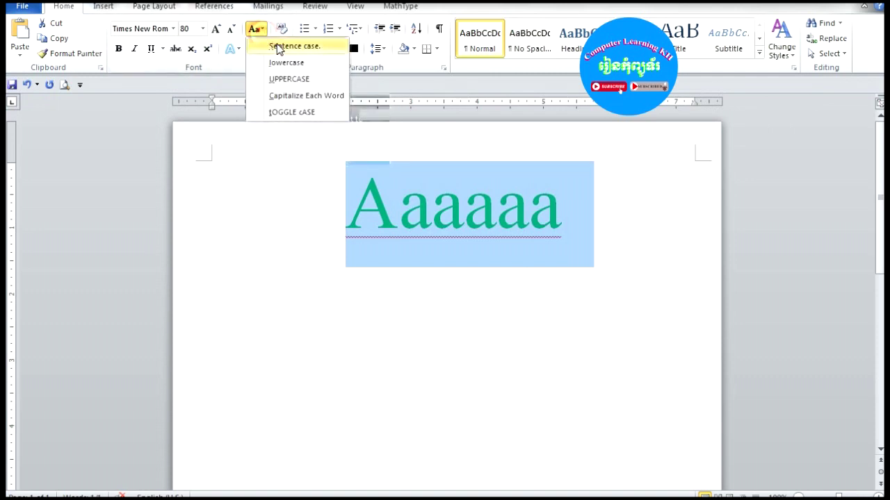
{"action": "left_click", "coordinate": [278, 48]}
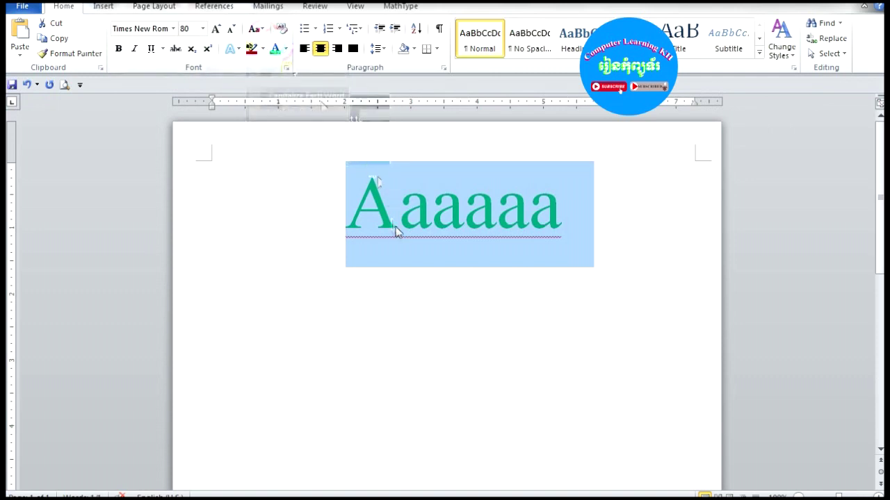
{"action": "left_click", "coordinate": [255, 29]}
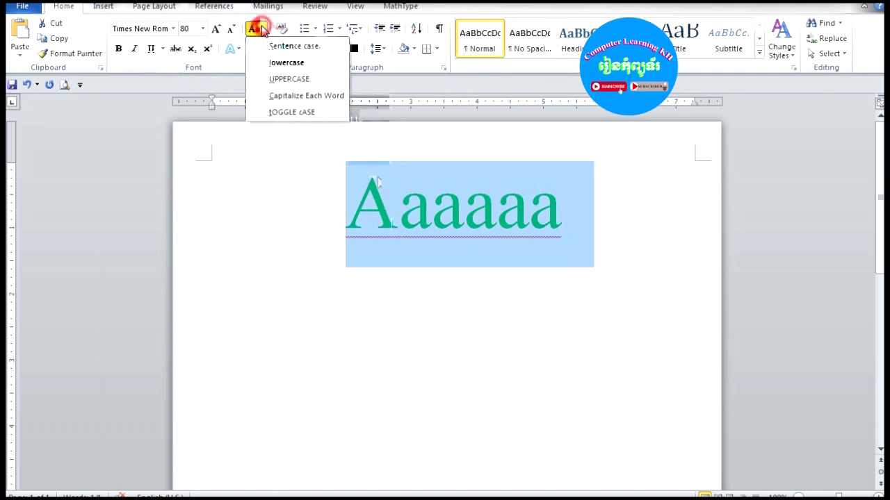
{"action": "left_click", "coordinate": [295, 62]}
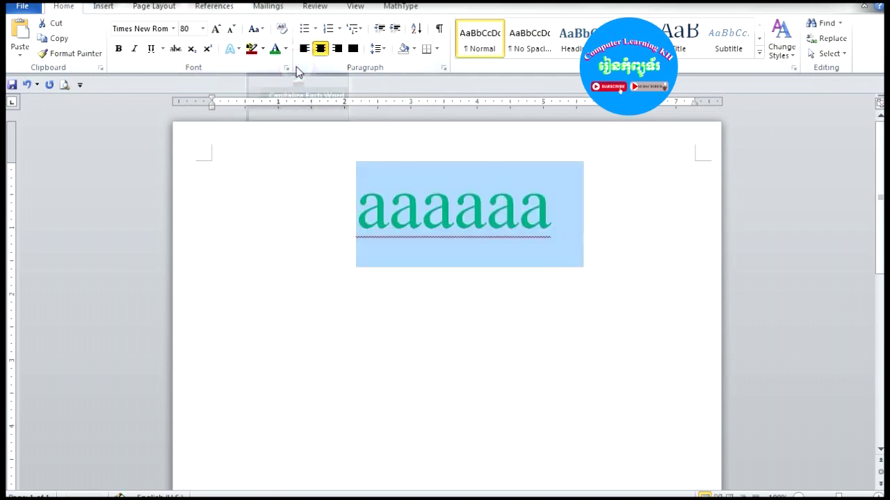
{"action": "key", "text": "Delete"}
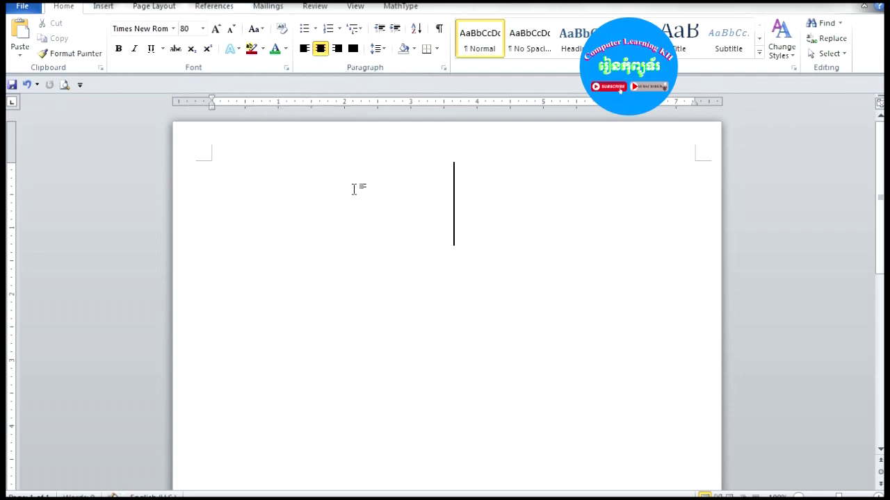
{"action": "type", "text": "AAAAA"}
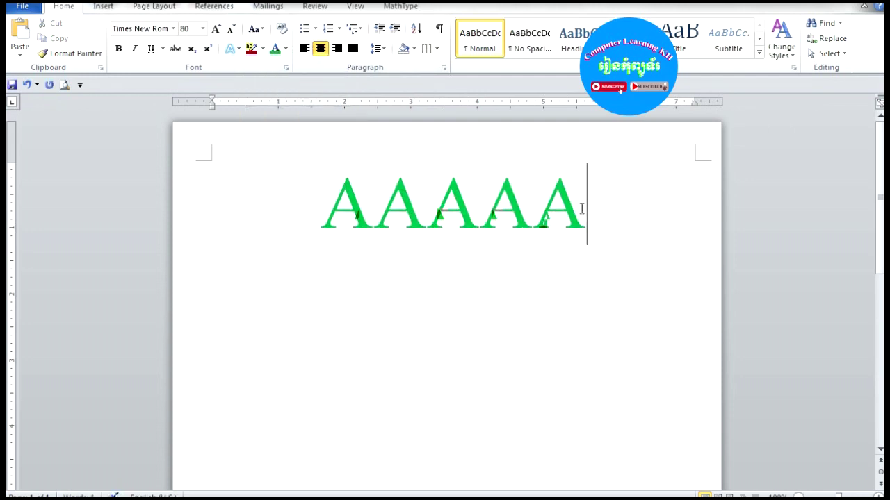
{"action": "triple_click", "coordinate": [577, 206]}
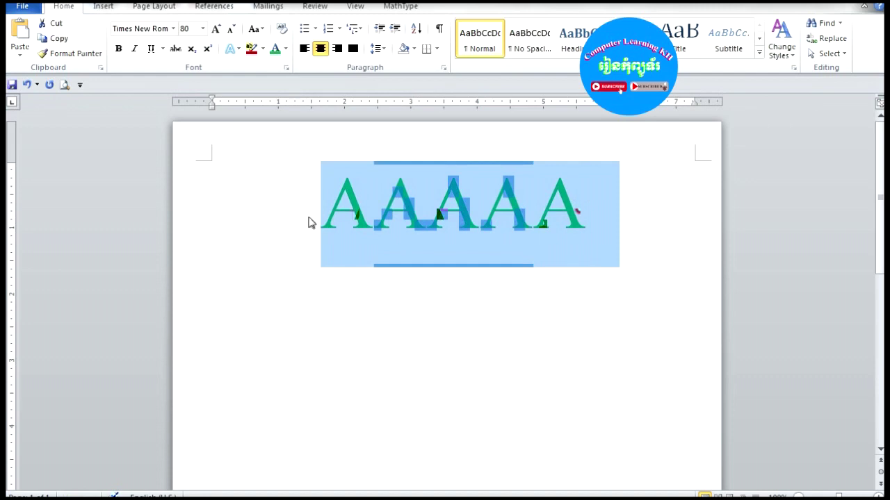
{"action": "left_click", "coordinate": [264, 29]}
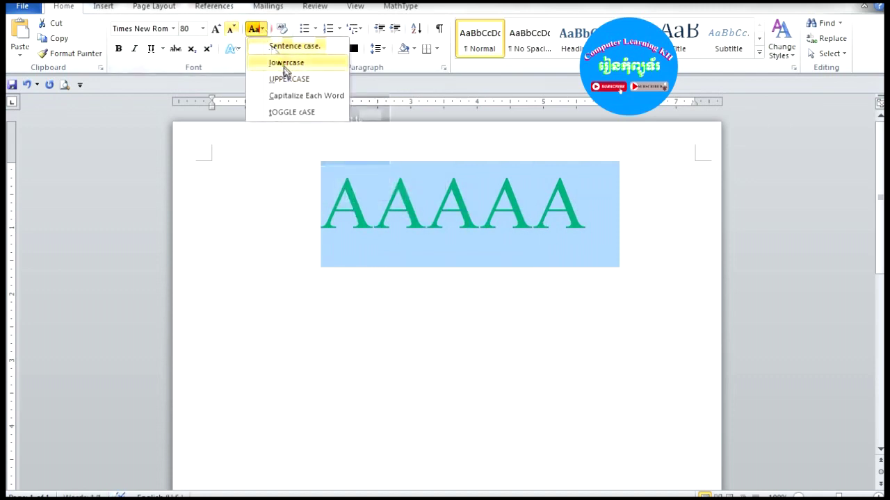
{"action": "left_click", "coordinate": [284, 64]}
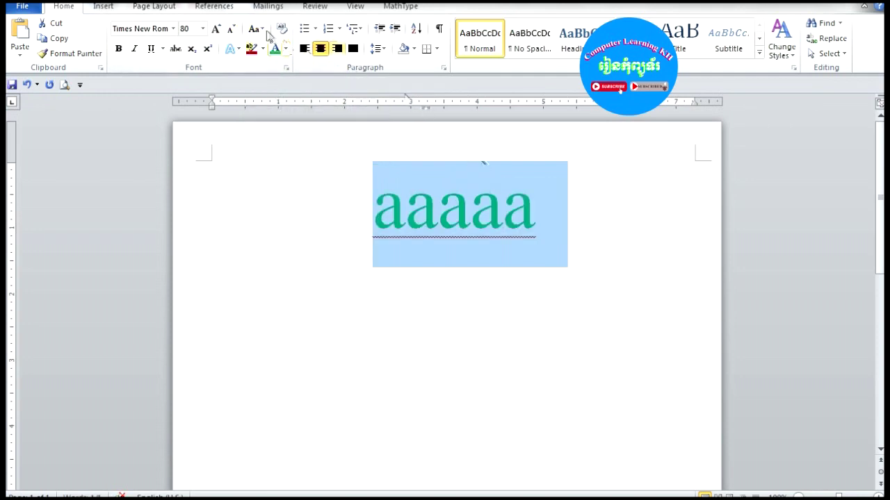
{"action": "left_click", "coordinate": [264, 30]}
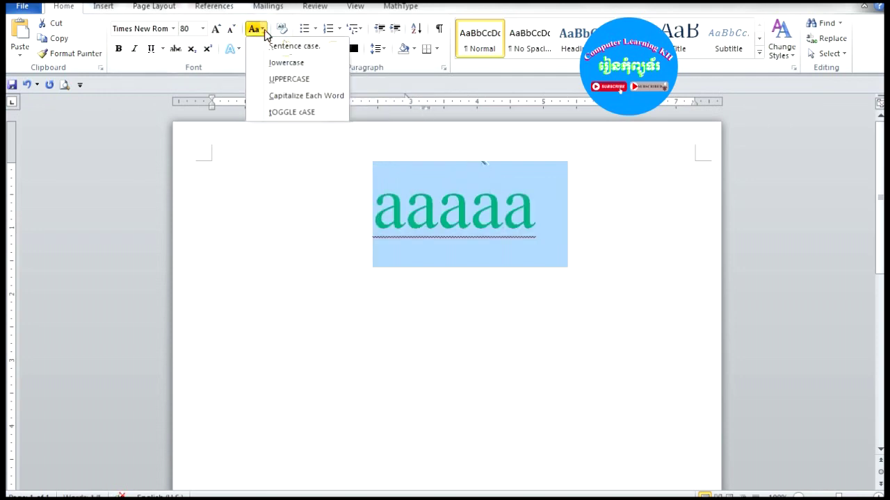
{"action": "left_click", "coordinate": [285, 80]}
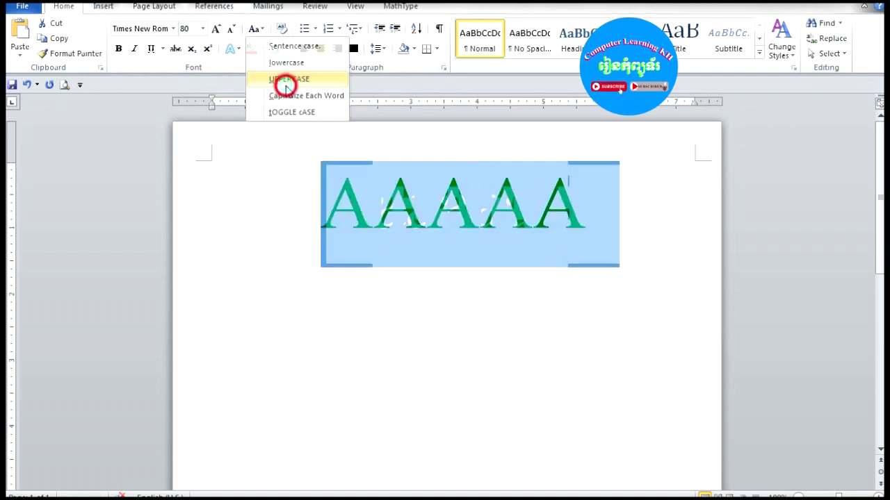
{"action": "left_click", "coordinate": [264, 28]}
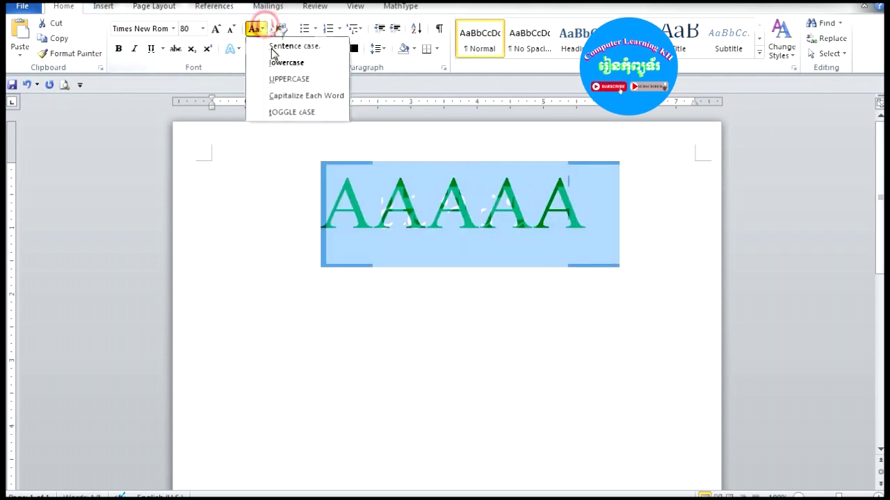
{"action": "left_click", "coordinate": [286, 100]}
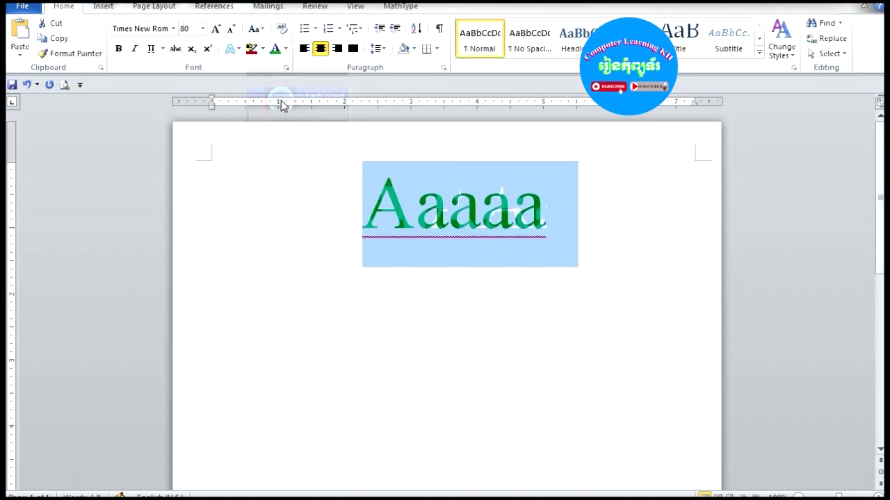
{"action": "left_click", "coordinate": [550, 216]}
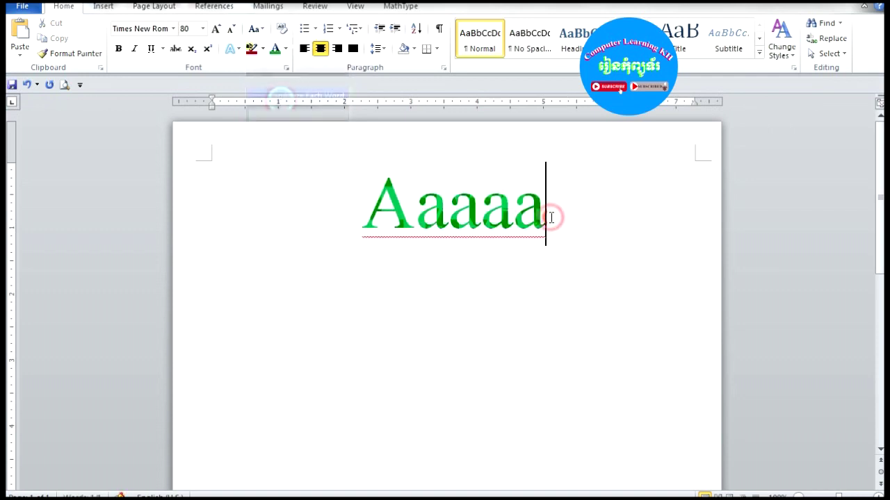
{"action": "key", "text": "BackSpace"}
{"action": "key", "text": "BackSpace"}
{"action": "key", "text": "BackSpace"}
{"action": "key", "text": "BackSpace"}
{"action": "key", "text": "BackSpace"}
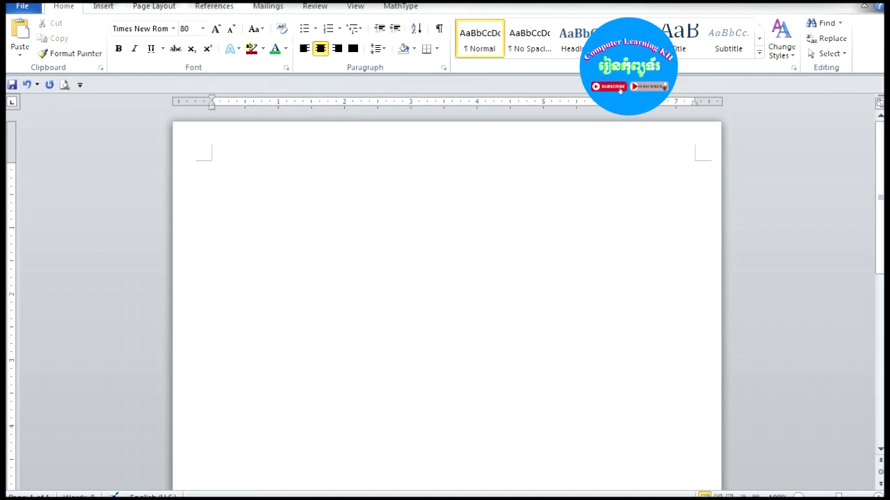
Type 'cat tea' on the centred line, changing the initial capital C to lowercase.
{"action": "type", "text": "CAT"}
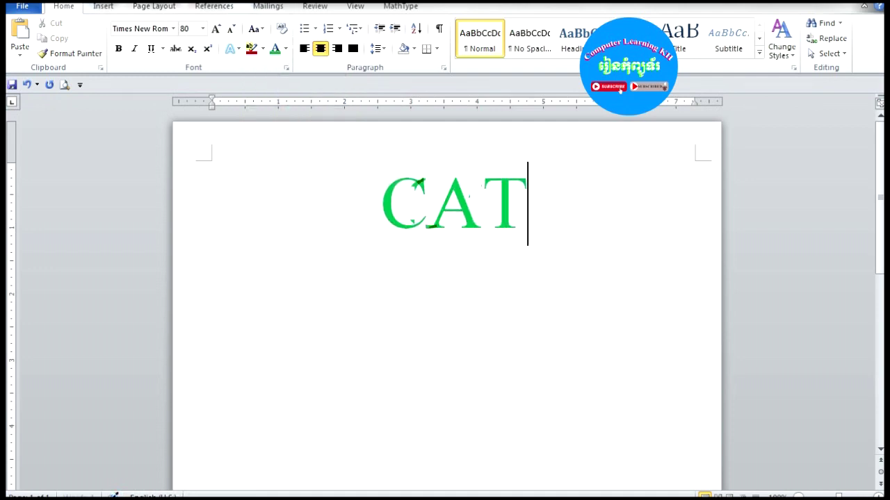
{"action": "key", "text": "BackSpace"}
{"action": "key", "text": "BackSpace"}
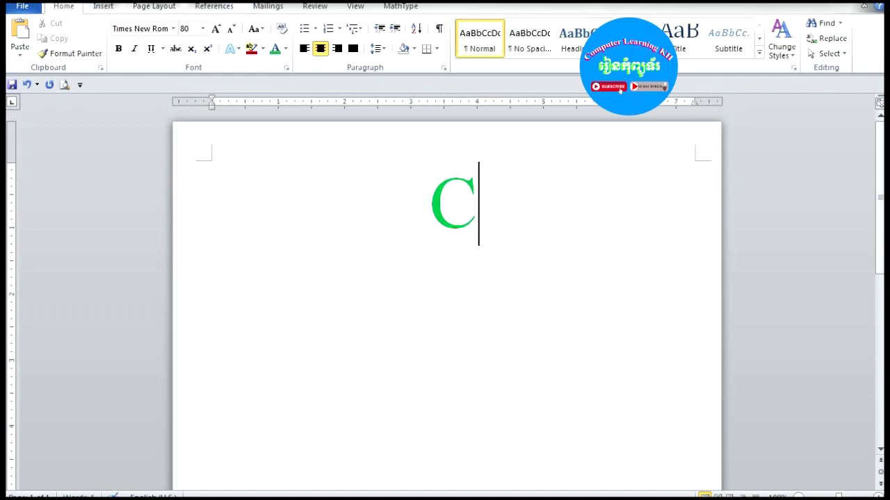
{"action": "type", "text": "at"}
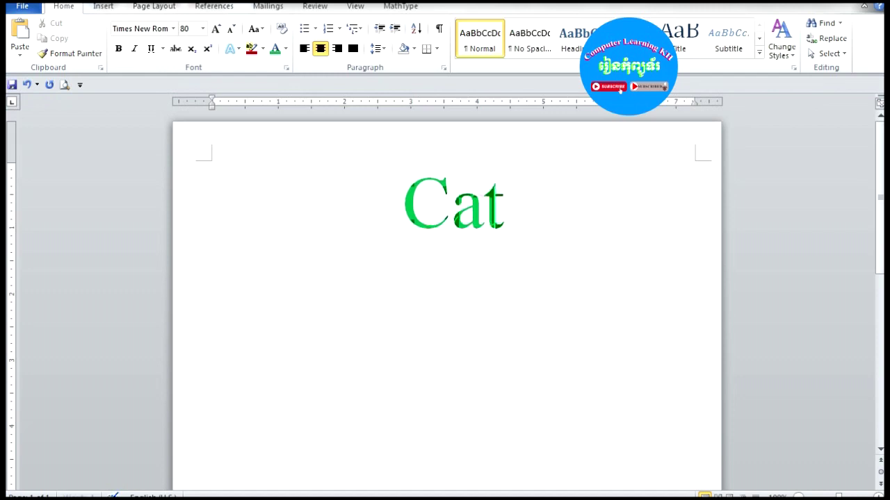
{"action": "type", "text": " tea"}
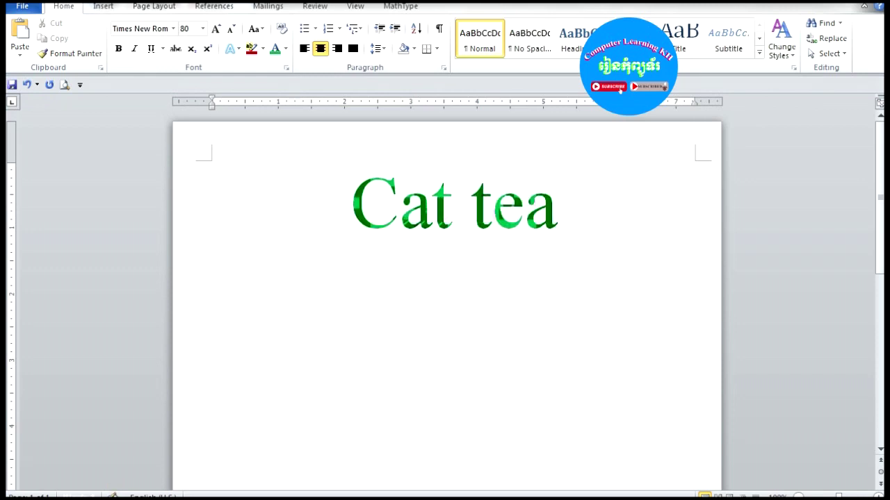
{"action": "left_click", "coordinate": [391, 212]}
{"action": "key", "text": "BackSpace"}
{"action": "type", "text": "c"}
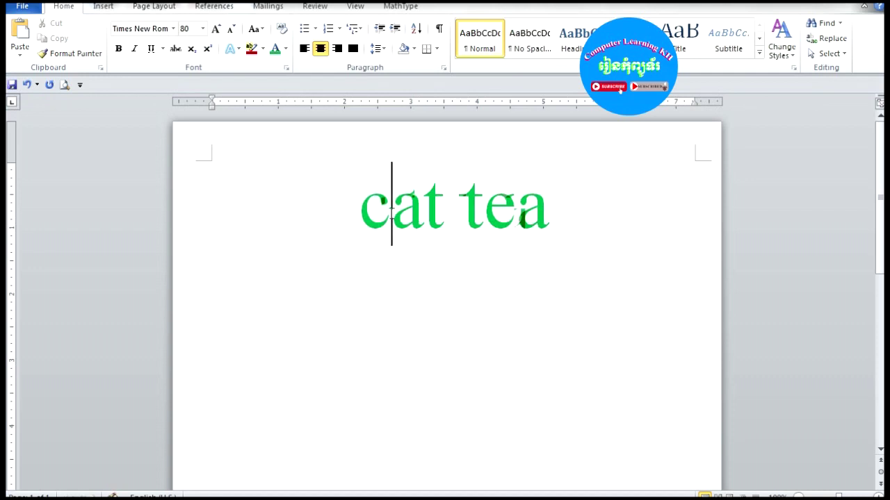
Apply Capitalize Each Word to the line so it reads 'Cat Tea'.
{"action": "left_click_drag", "start_coordinate": [568, 214], "coordinate": [329, 150]}
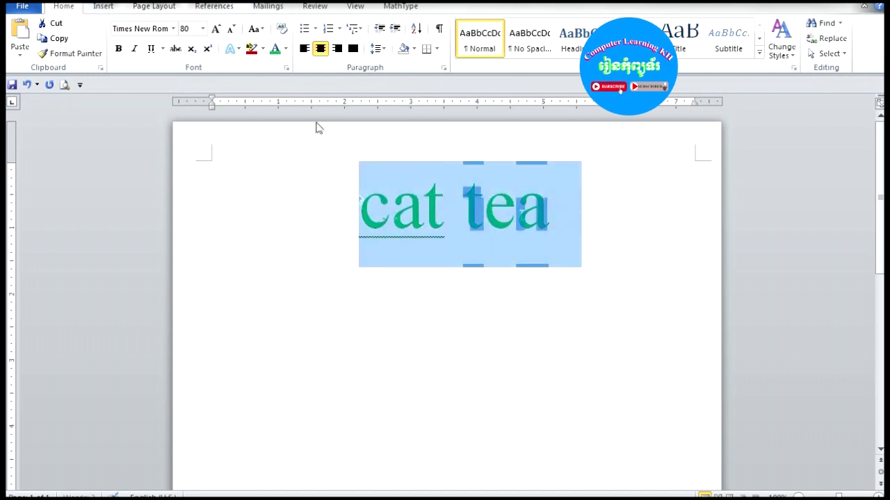
{"action": "left_click", "coordinate": [260, 32]}
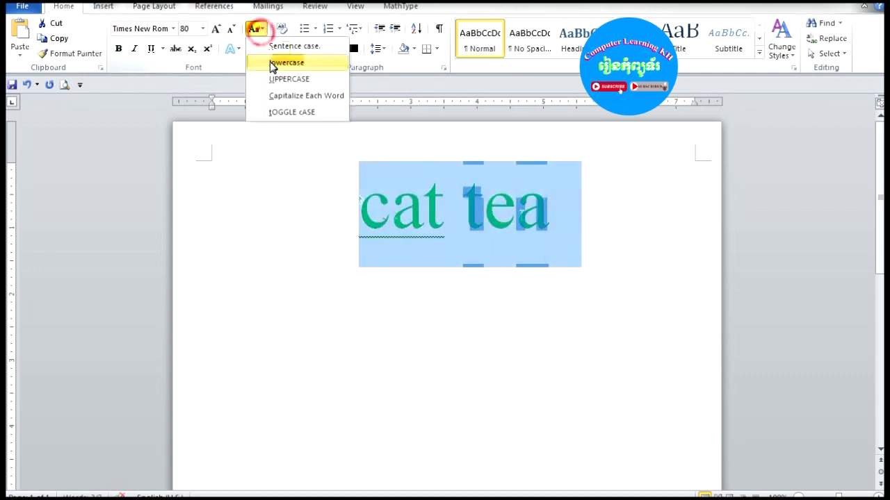
{"action": "left_click", "coordinate": [289, 98]}
{"action": "left_click", "coordinate": [615, 225]}
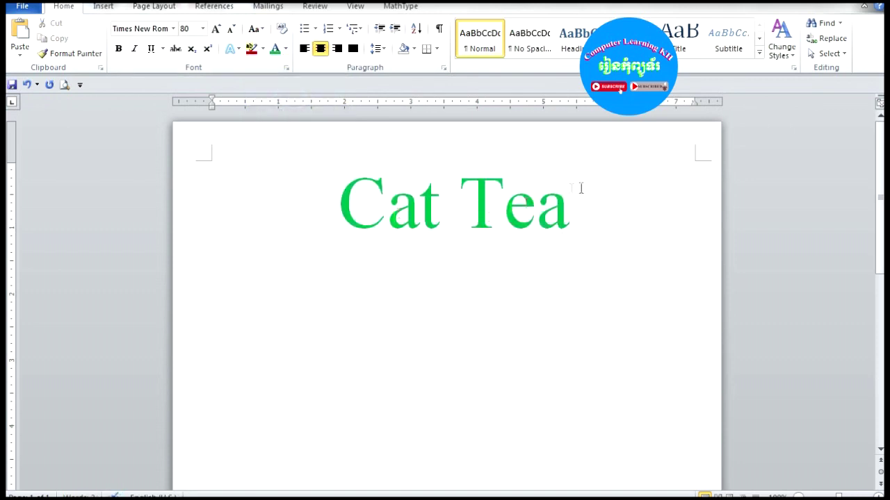
{"action": "left_click", "coordinate": [267, 32]}
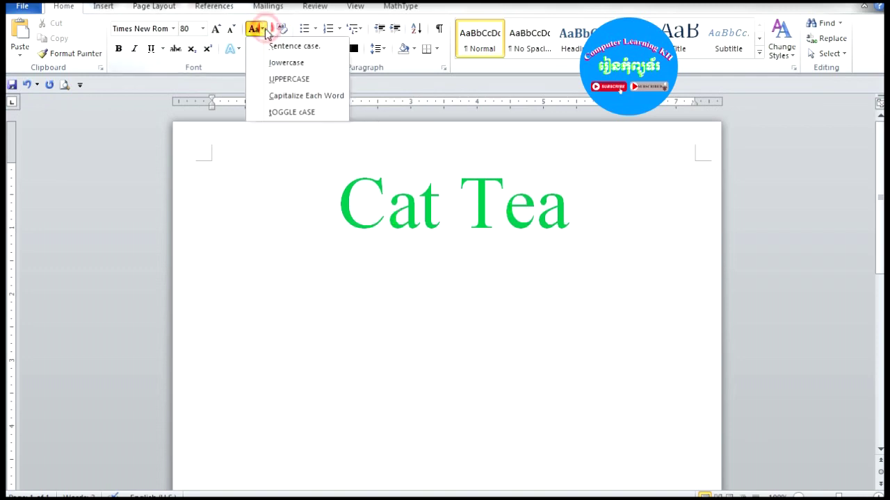
Apply tOGGLE cASE to the whole 'Cat Tea' line, turning it into 'cAT tEA'.
{"action": "left_click", "coordinate": [589, 215]}
{"action": "left_click_drag", "start_coordinate": [581, 205], "coordinate": [470, 203]}
{"action": "triple_click", "coordinate": [470, 204]}
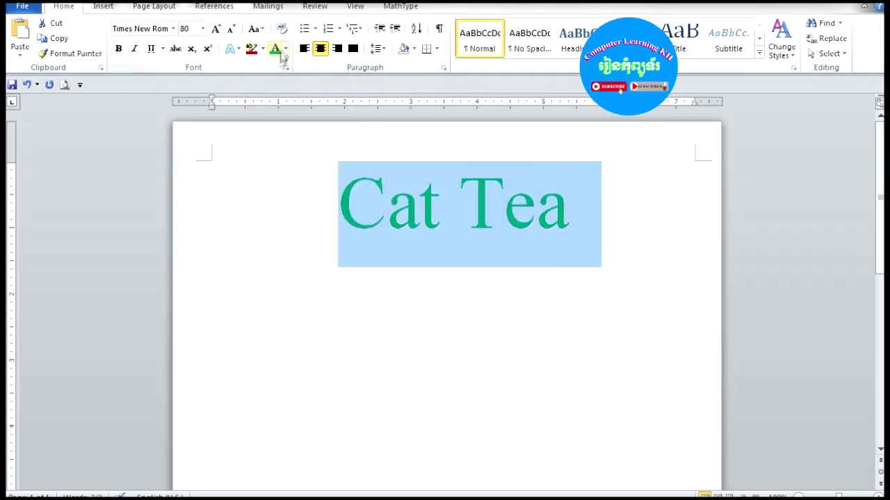
{"action": "left_click", "coordinate": [255, 29]}
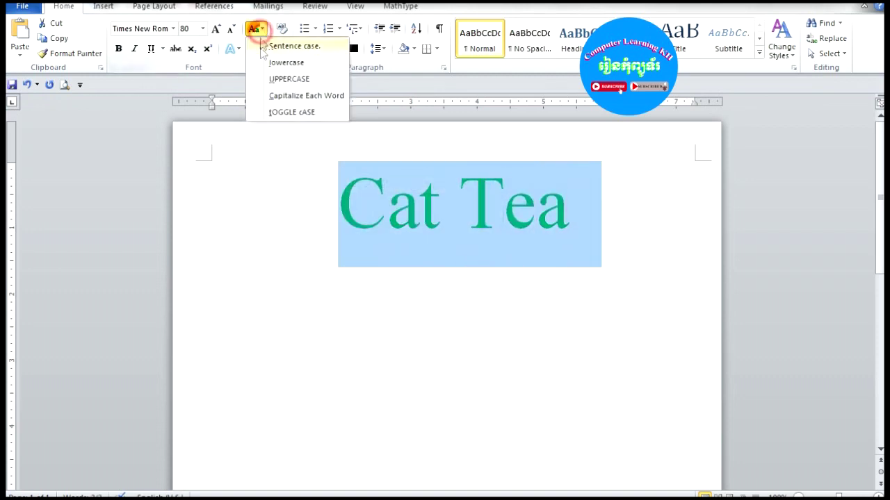
{"action": "left_click", "coordinate": [279, 113]}
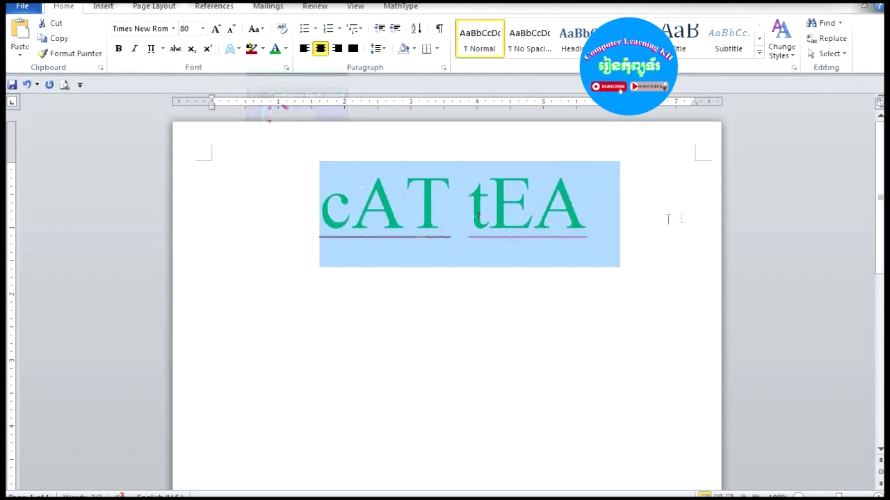
{"action": "left_click", "coordinate": [632, 215]}
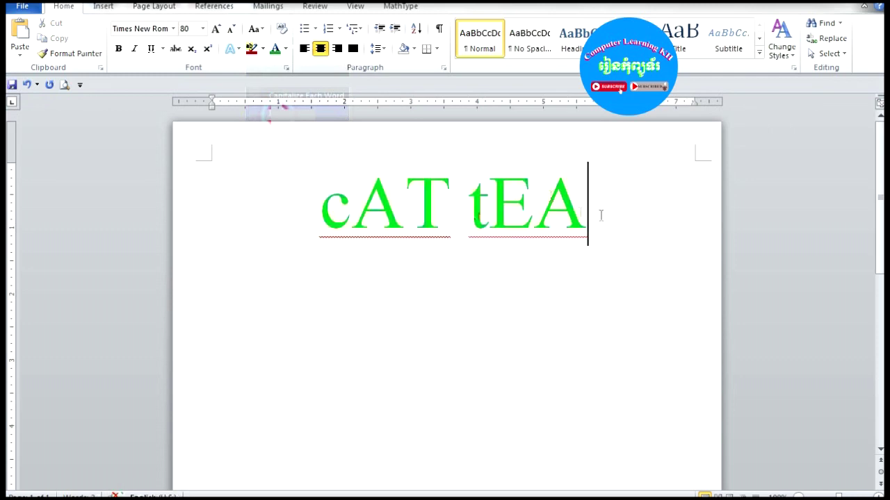
Reselect 'cAT tEA' and check the font list, keeping the current font.
{"action": "left_click_drag", "start_coordinate": [611, 215], "coordinate": [335, 216]}
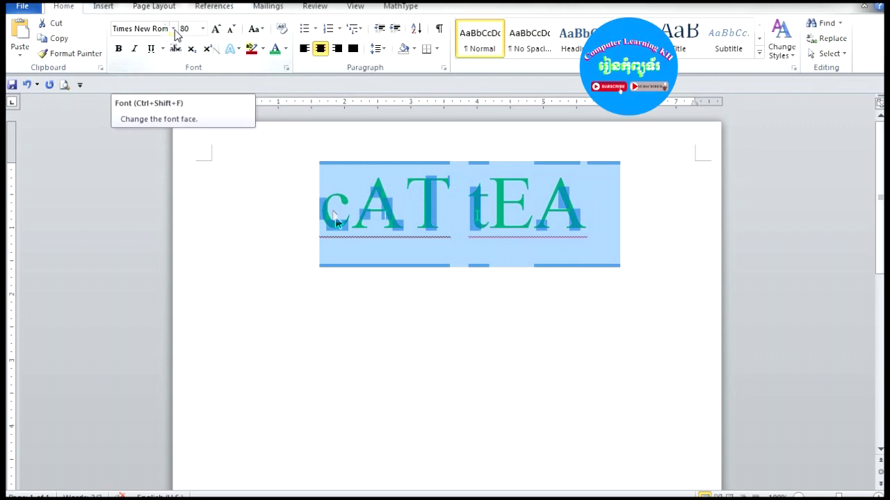
{"action": "left_click", "coordinate": [174, 29]}
{"action": "left_click", "coordinate": [175, 30]}
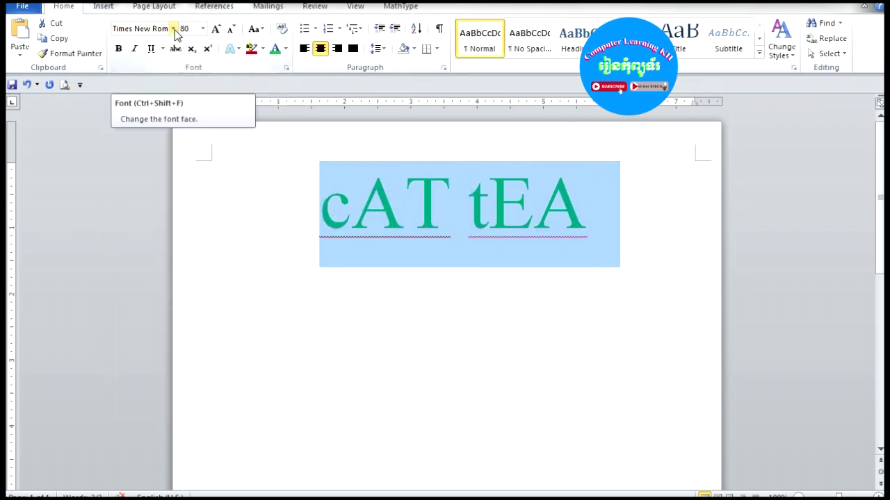
{"action": "left_click", "coordinate": [174, 30]}
{"action": "left_click", "coordinate": [174, 29]}
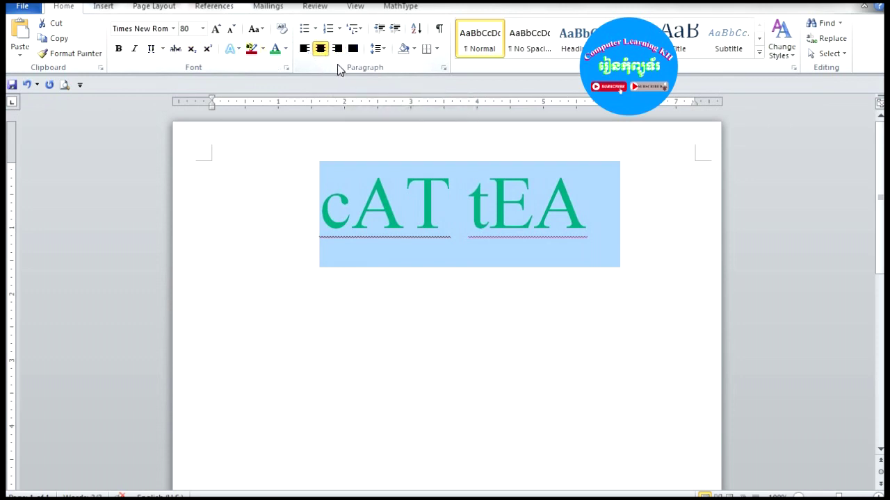
Clear all formatting from 'cAT tEA', then set the plain text in Times New Roman.
{"action": "left_click", "coordinate": [287, 35]}
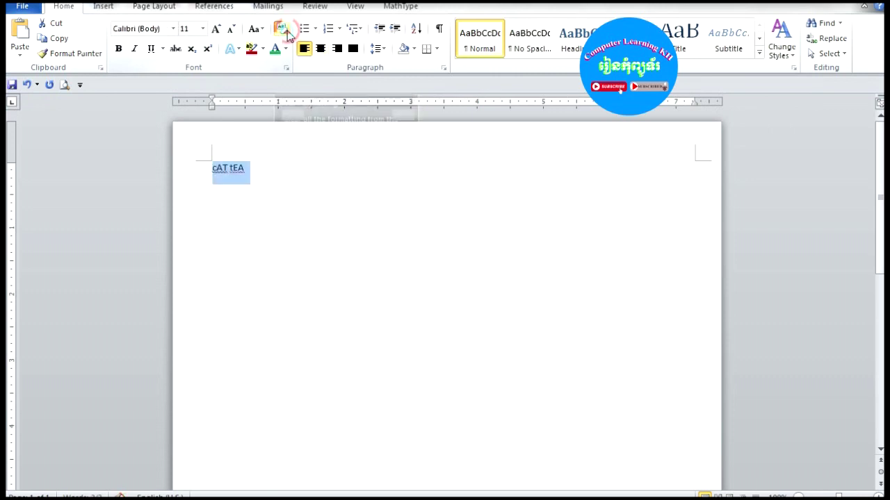
{"action": "left_click", "coordinate": [276, 168]}
{"action": "left_click_drag", "start_coordinate": [264, 170], "coordinate": [211, 169]}
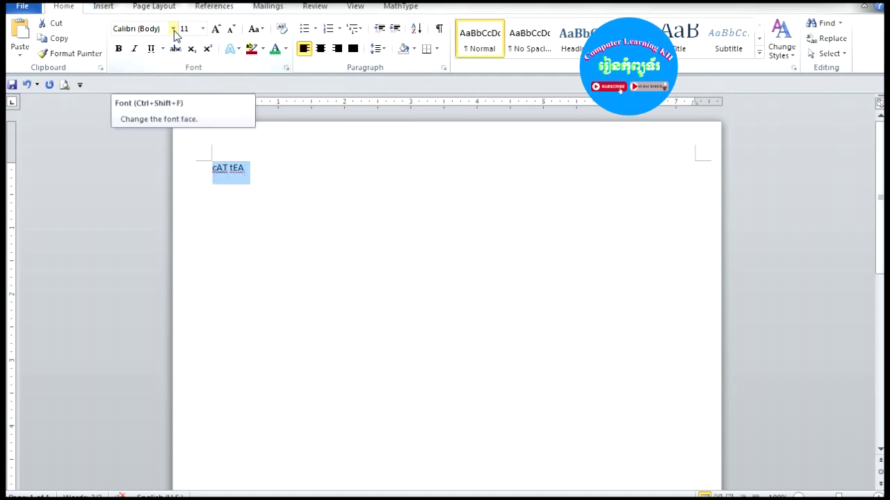
{"action": "left_click", "coordinate": [173, 28]}
{"action": "left_click", "coordinate": [206, 139]}
{"action": "left_click", "coordinate": [302, 177]}
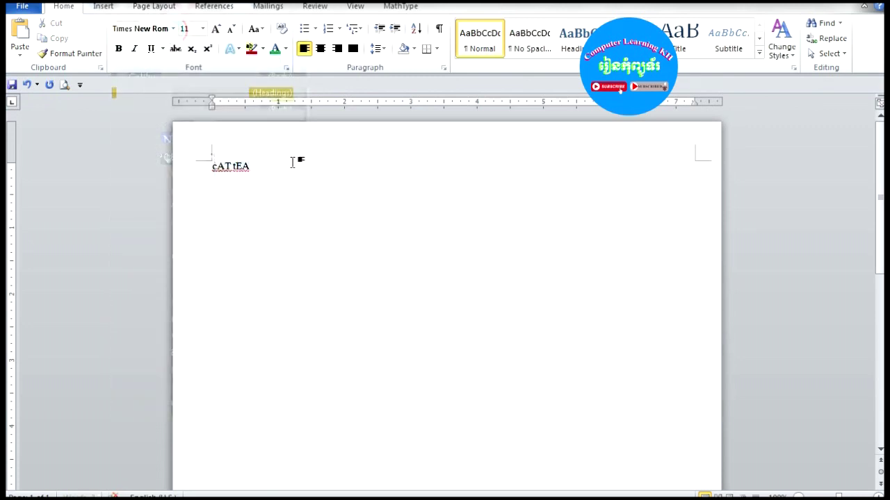